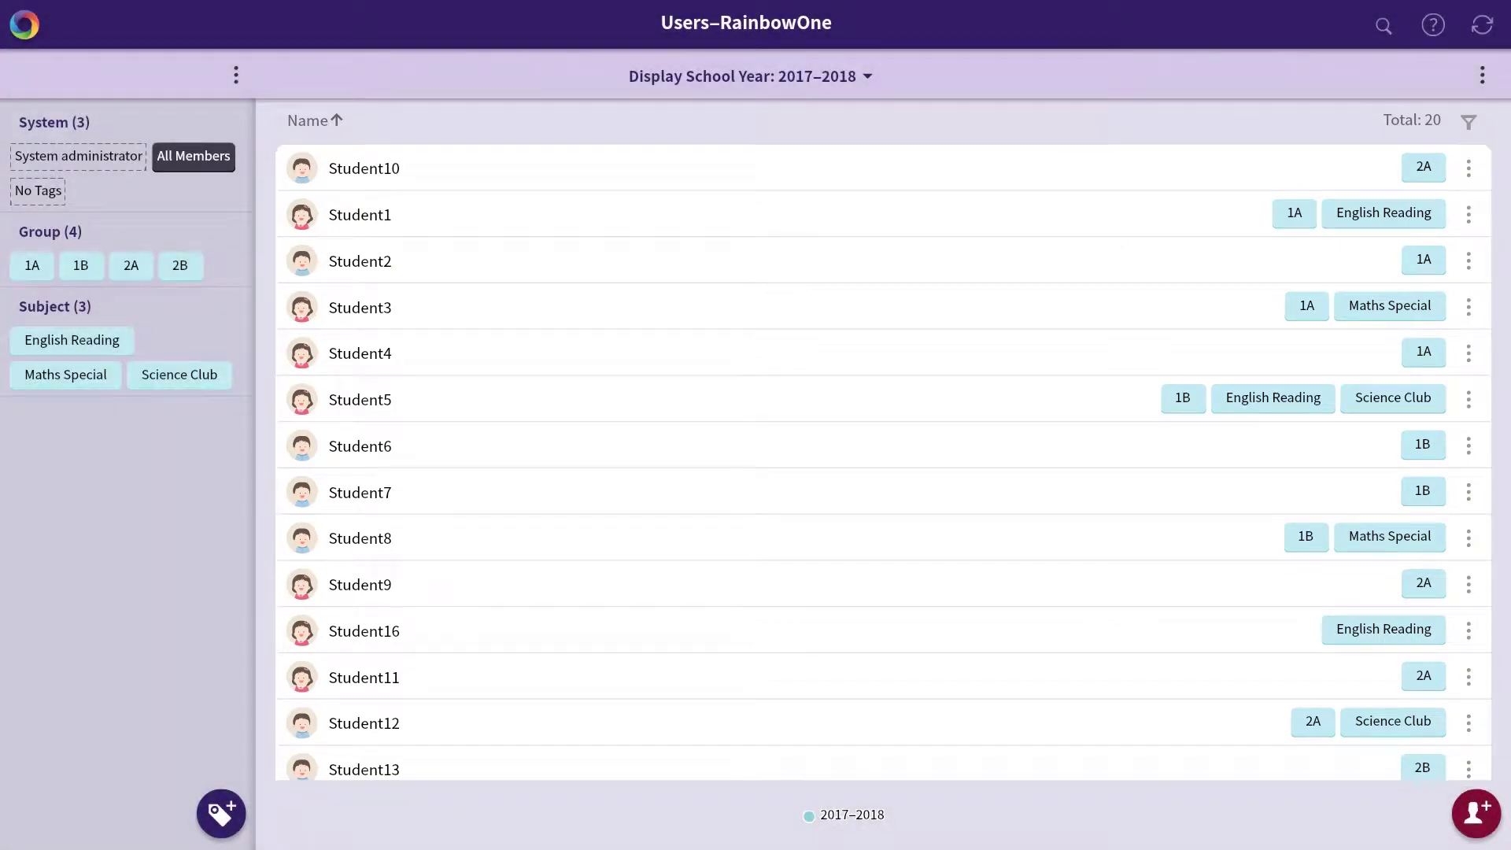
Assign the 2B group tag to Student16.
{"action": "left_click_drag", "start_coordinate": [186, 263], "coordinate": [1284, 626]}
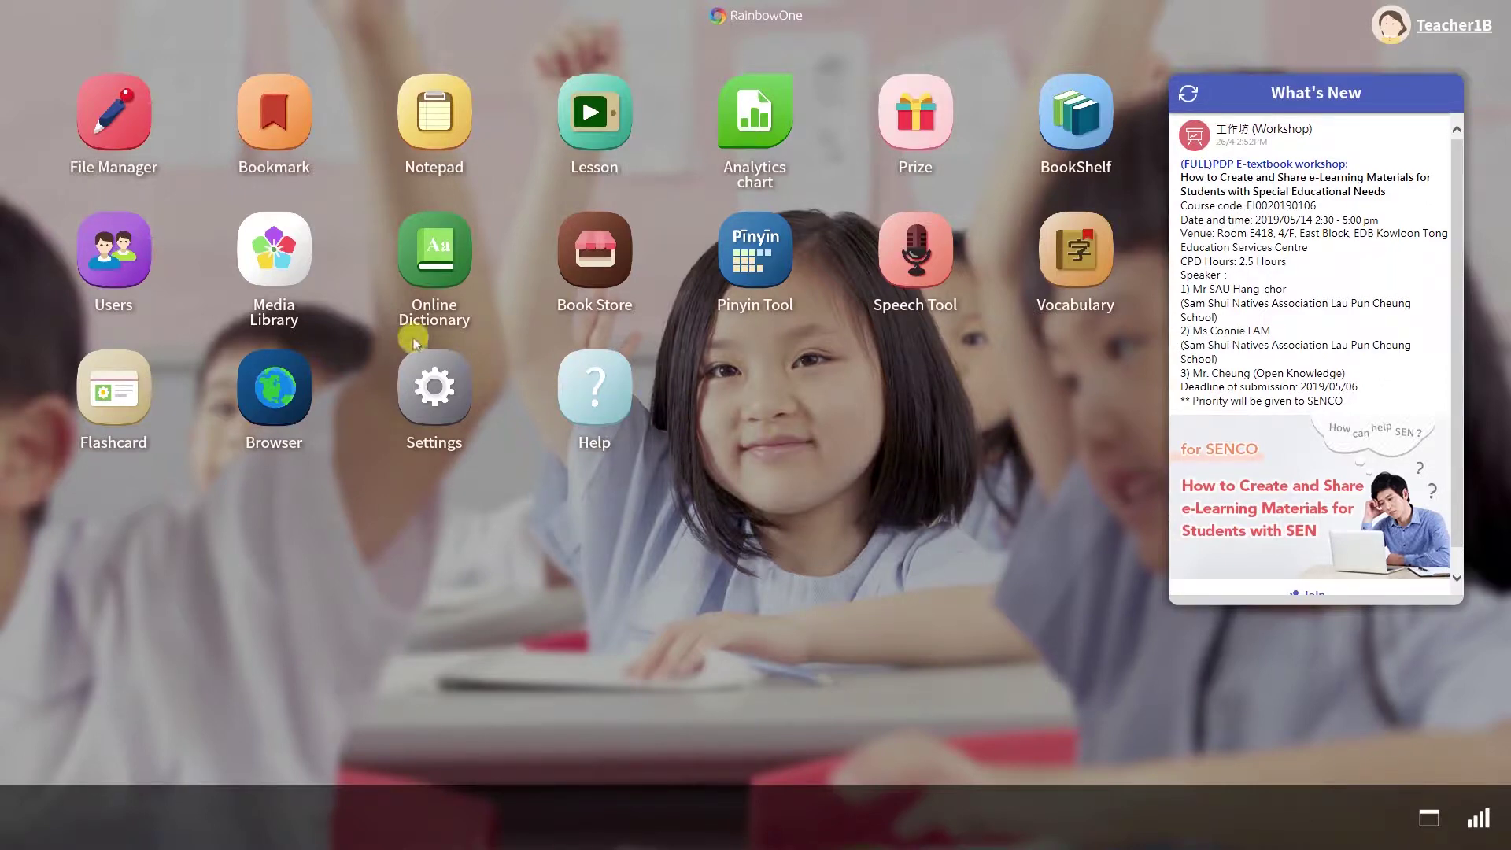
Create a male student in Users with login name sampleuser, the account password, last name Sample and first name User, also in English.
{"action": "left_click", "coordinate": [113, 253]}
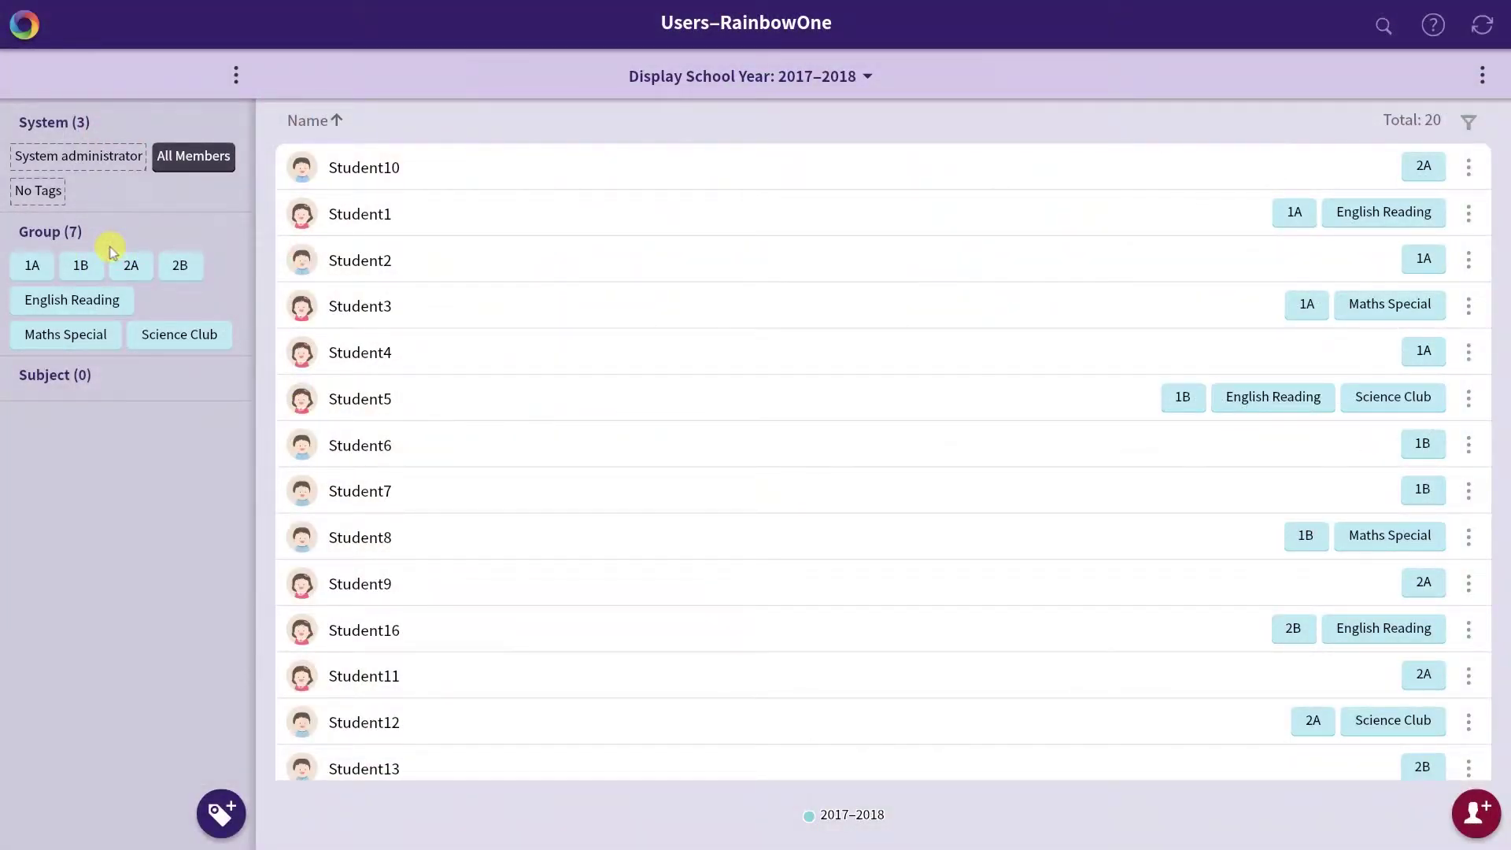
{"action": "left_click", "coordinate": [1475, 816]}
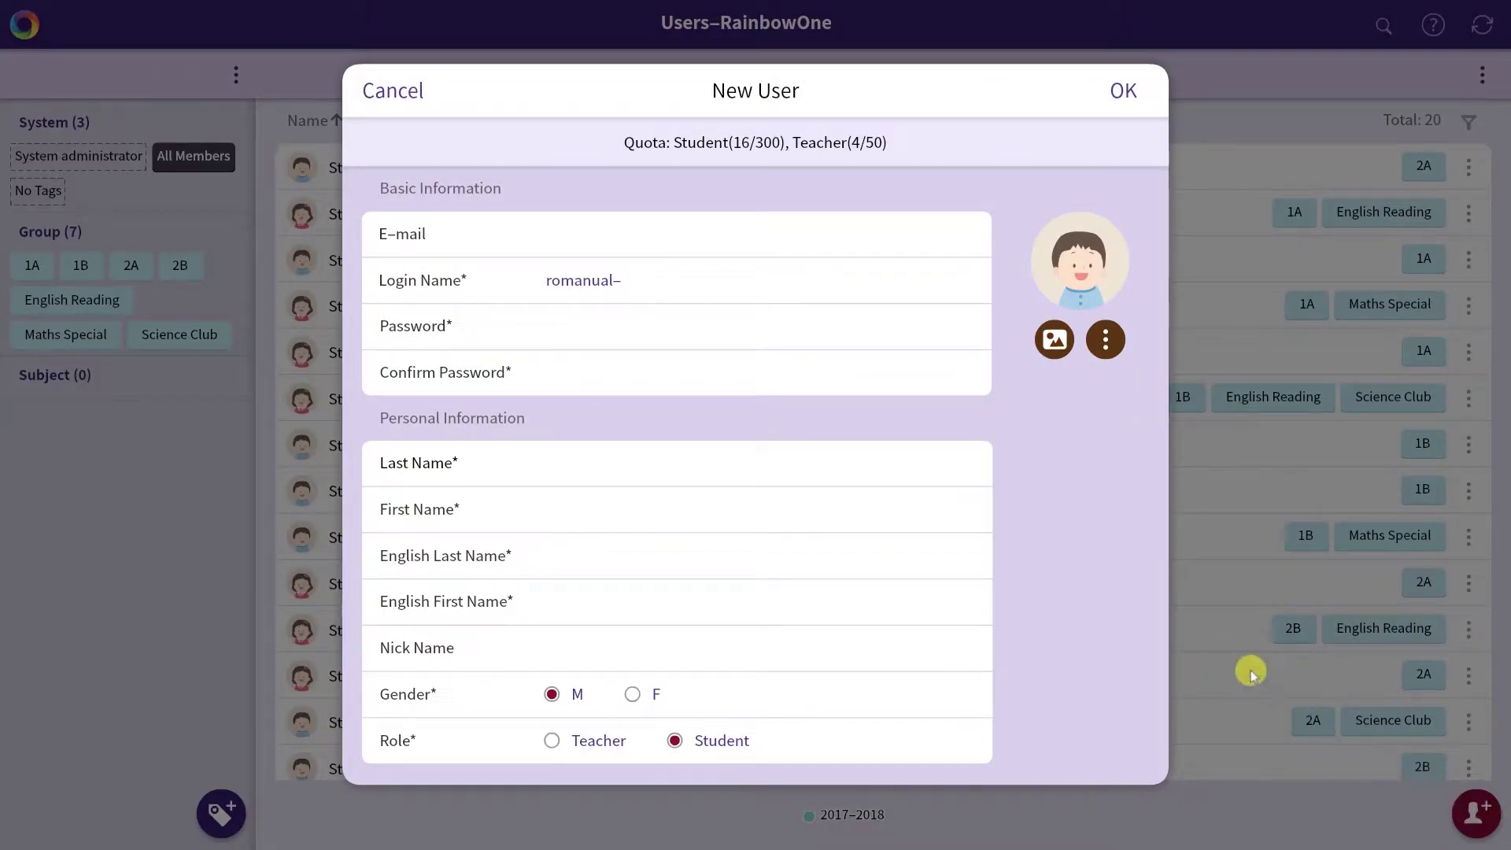
{"action": "left_click", "coordinate": [646, 281]}
{"action": "type", "text": "sampleus"}
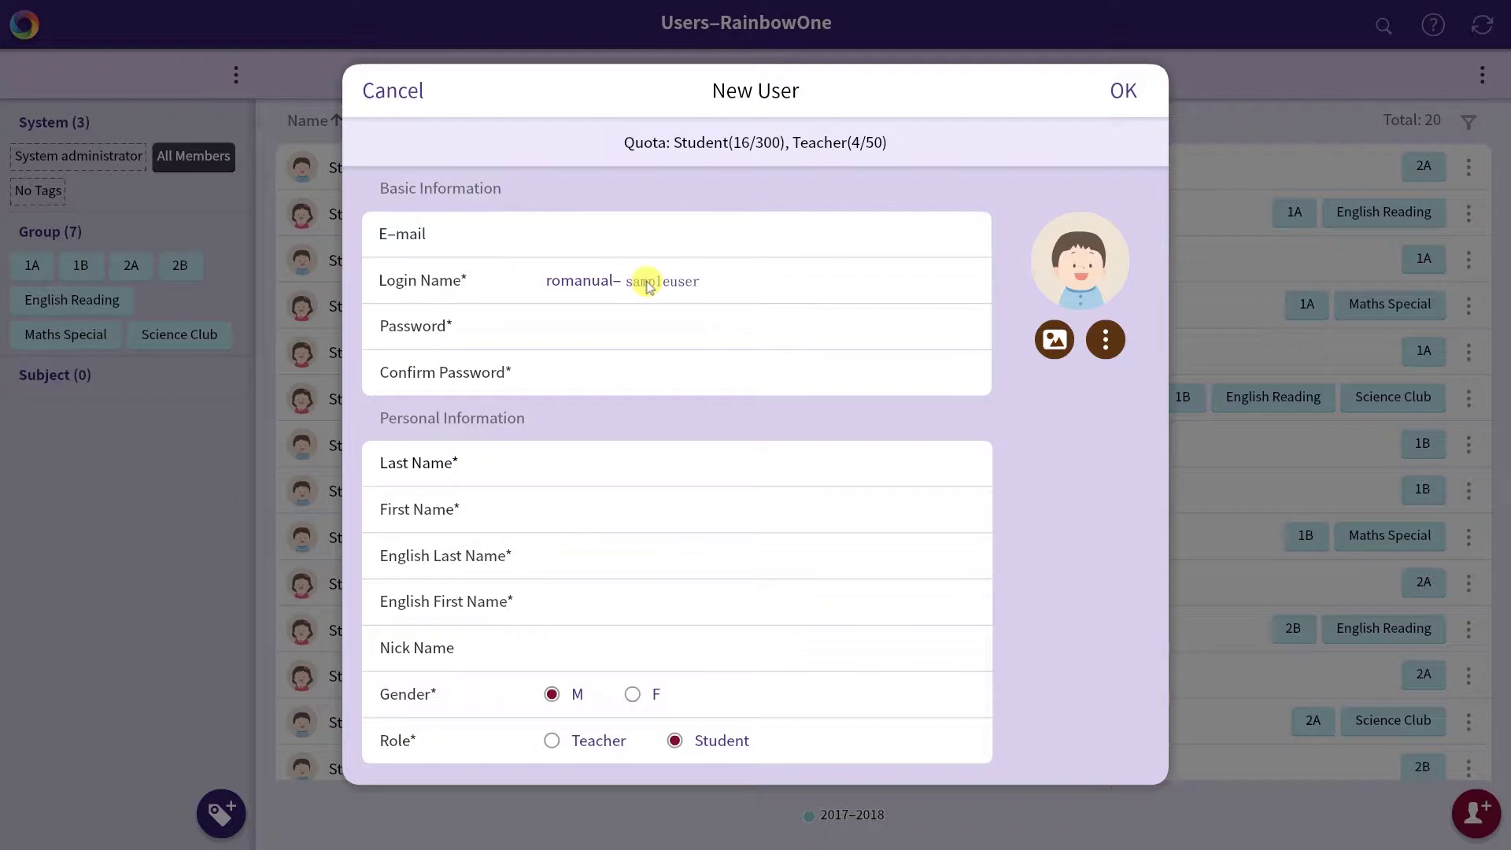
{"action": "type", "text": "er"}
{"action": "key", "text": "Return"}
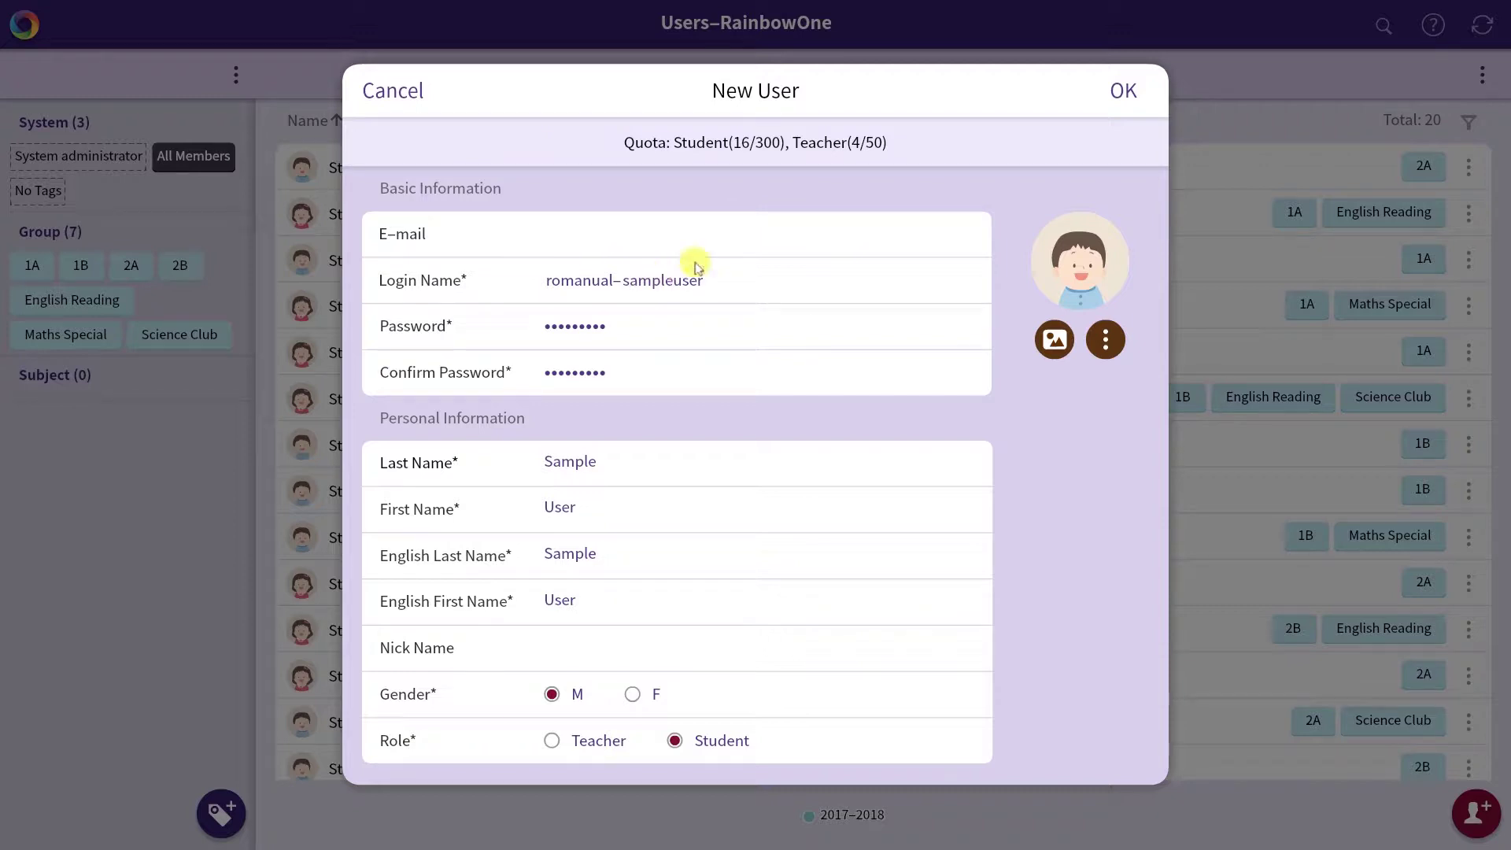
{"action": "left_click", "coordinate": [1125, 92]}
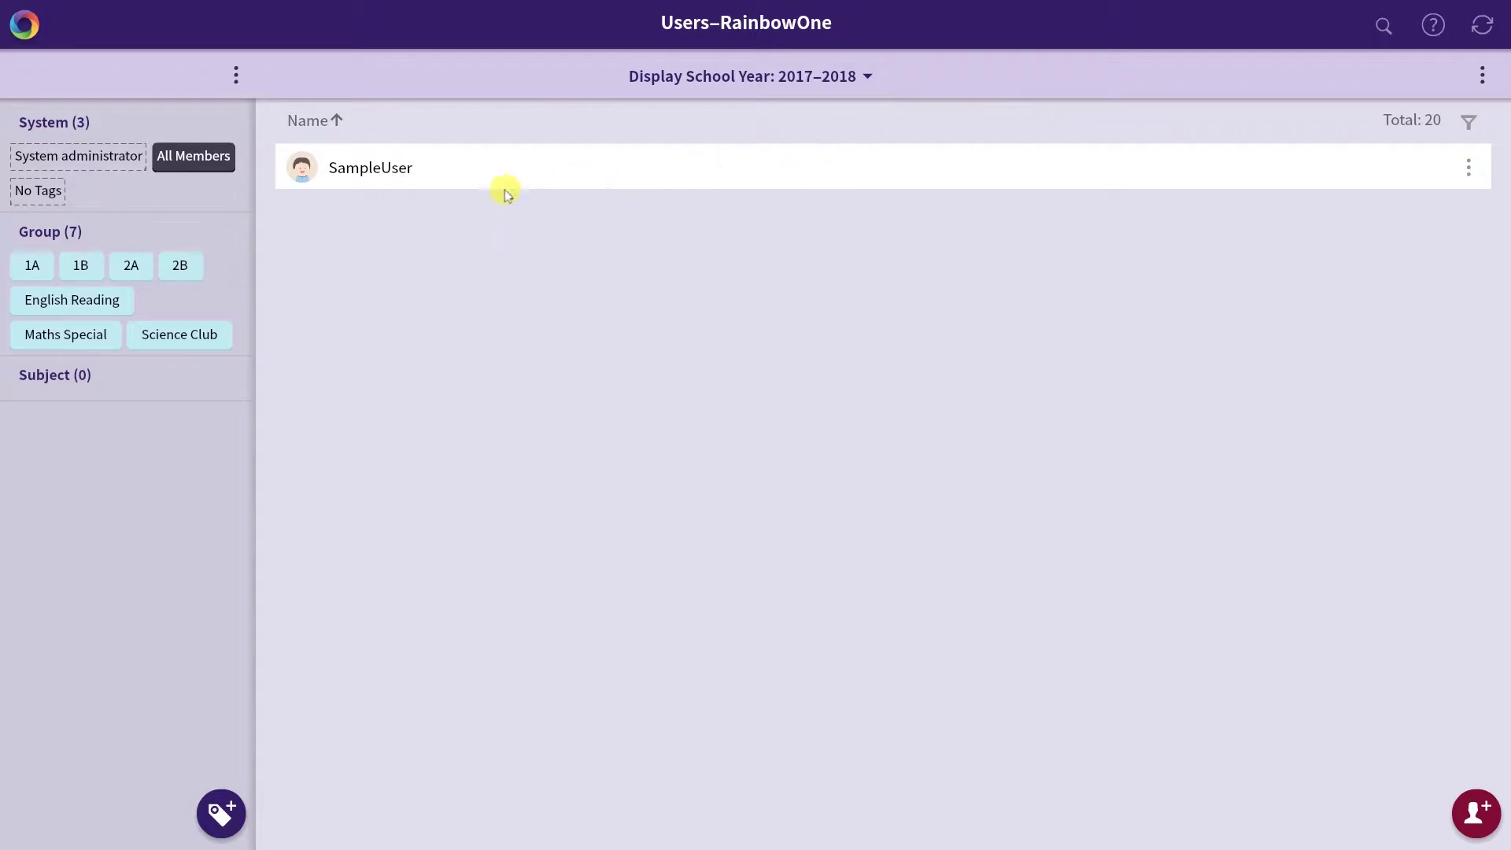
Show the members of group 1A and review Student1's profile in the edit form.
{"action": "left_click", "coordinate": [31, 266]}
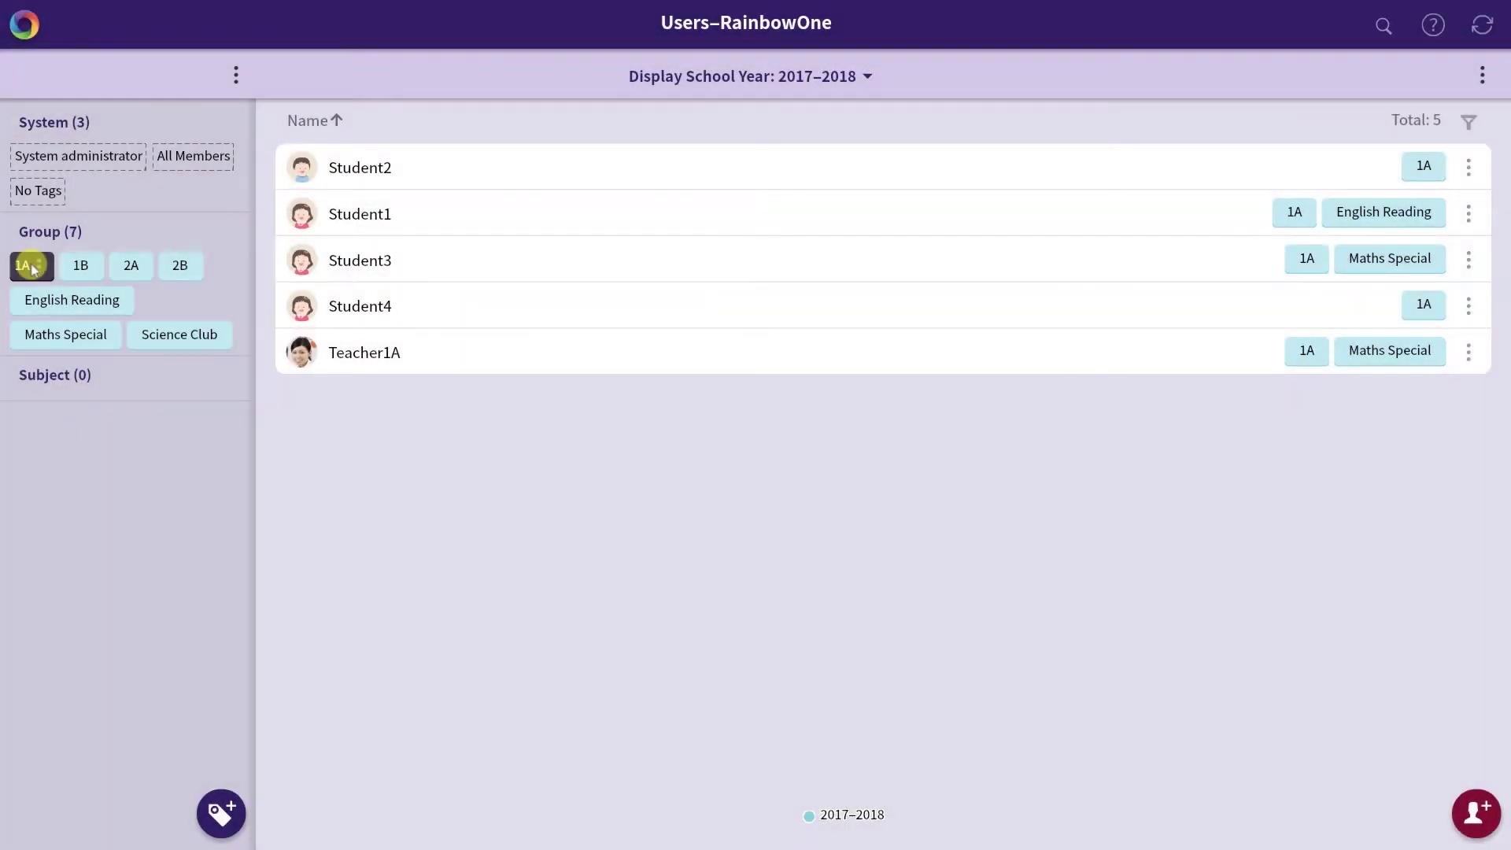
{"action": "left_click", "coordinate": [378, 221]}
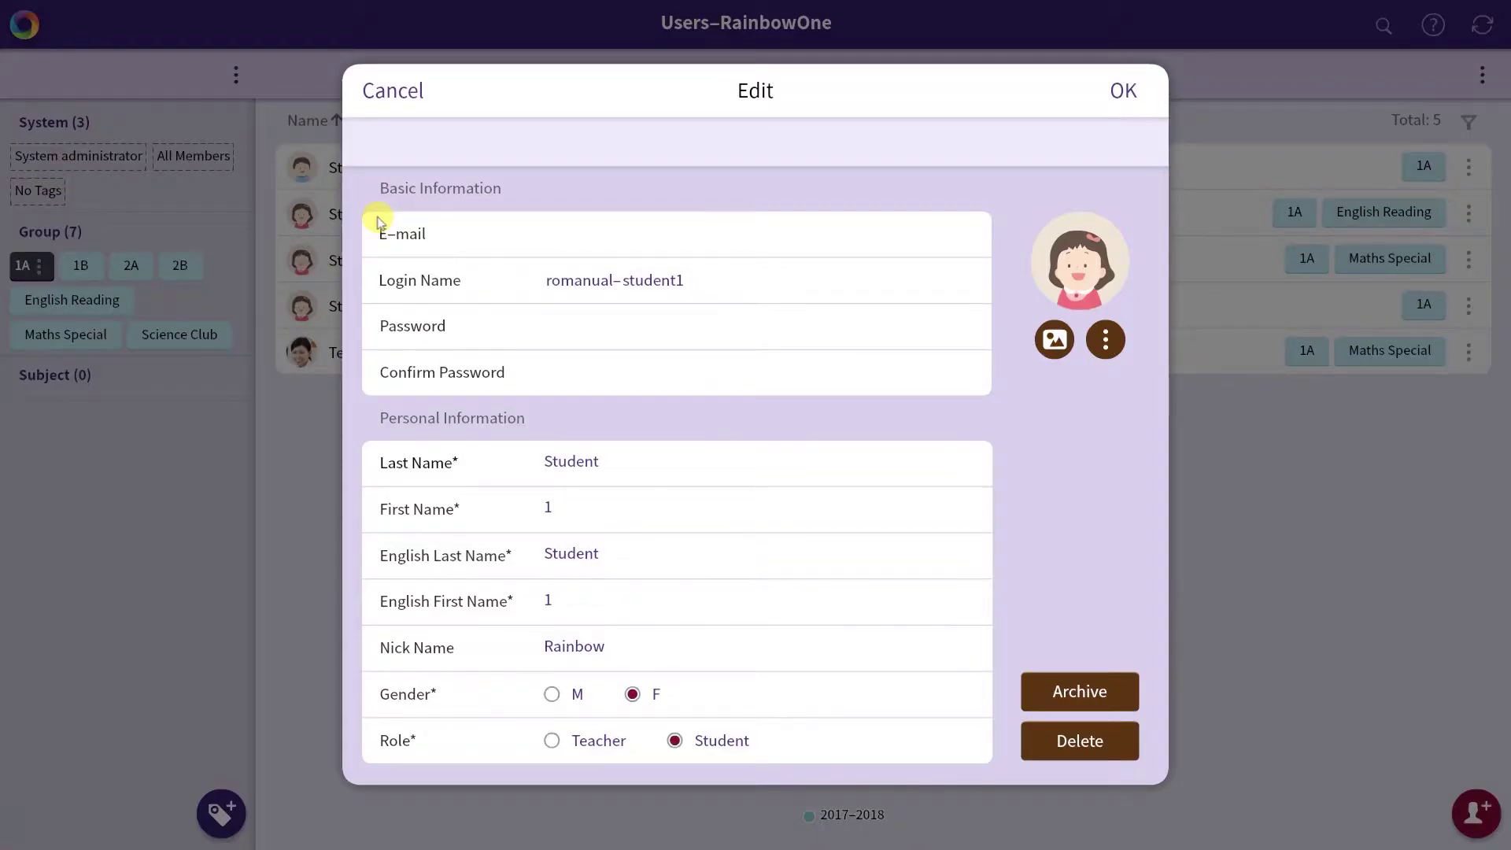
{"action": "left_click", "coordinate": [1123, 91]}
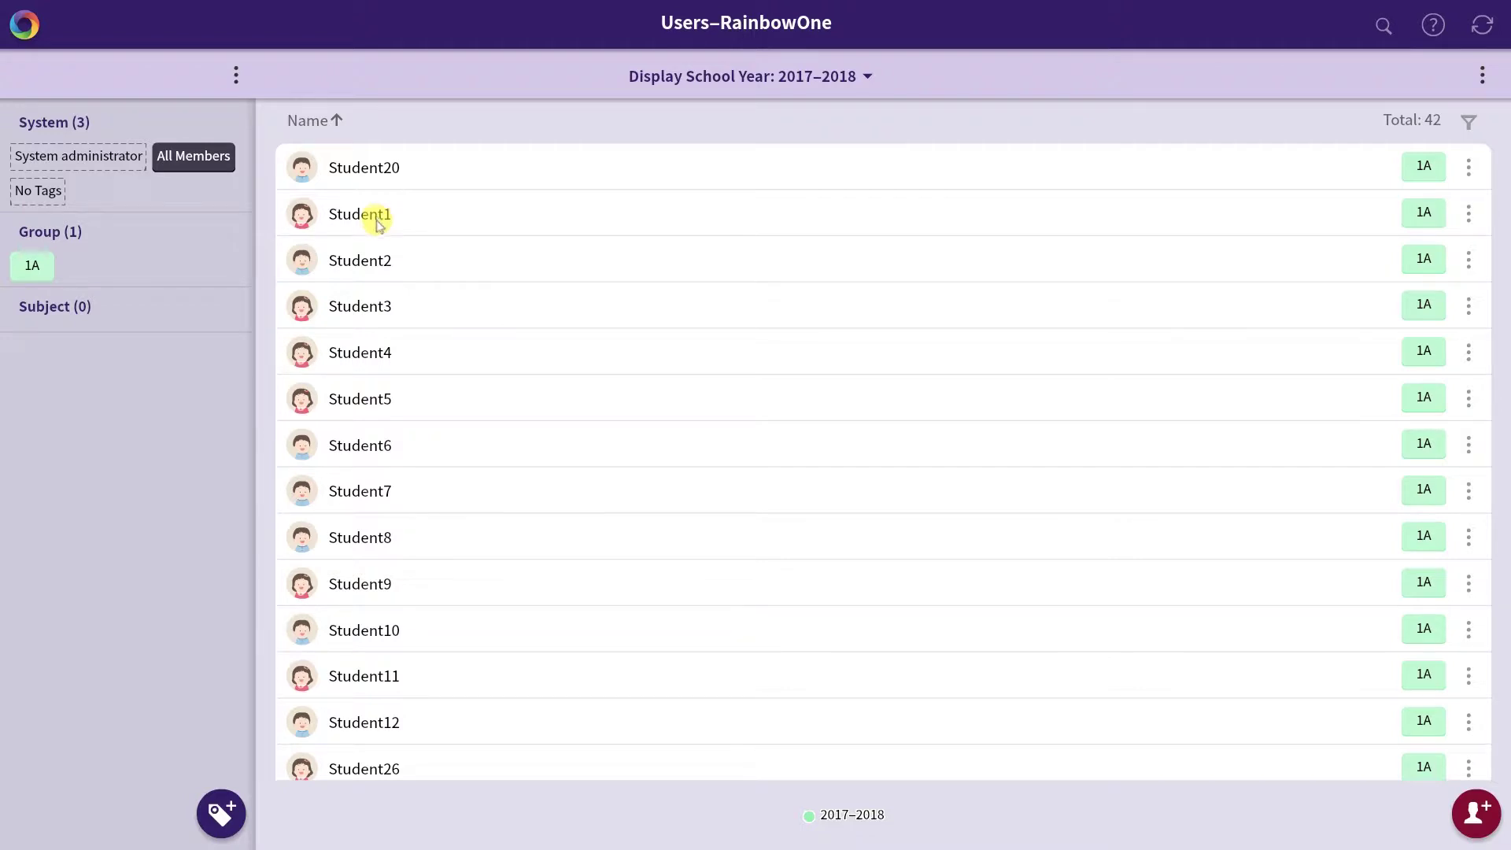
Create a new tag named English for the 2017–2018 school year.
{"action": "left_click", "coordinate": [222, 817]}
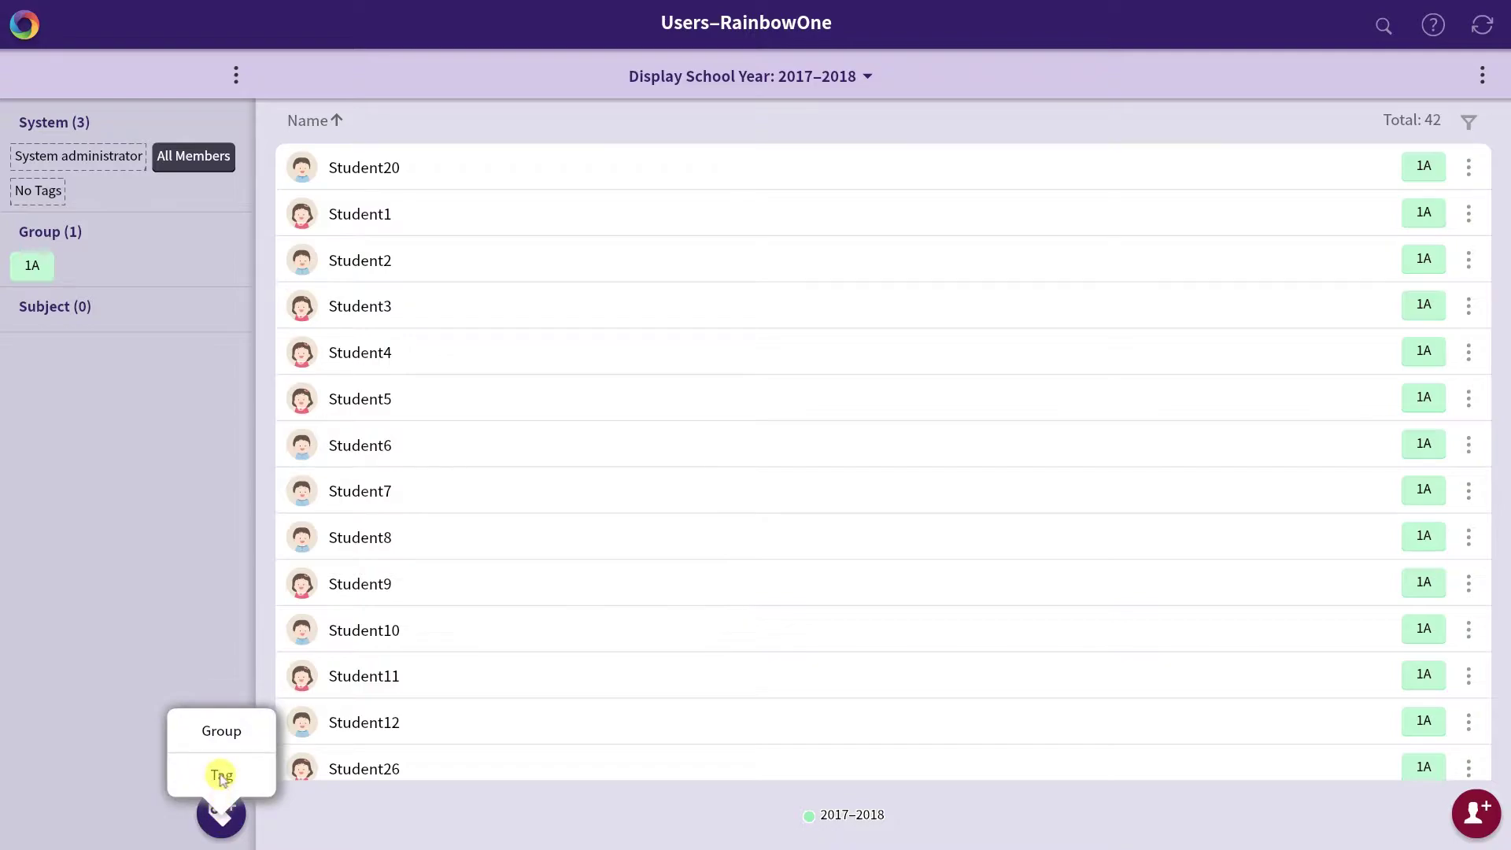
{"action": "left_click", "coordinate": [222, 776]}
{"action": "type", "text": "English"}
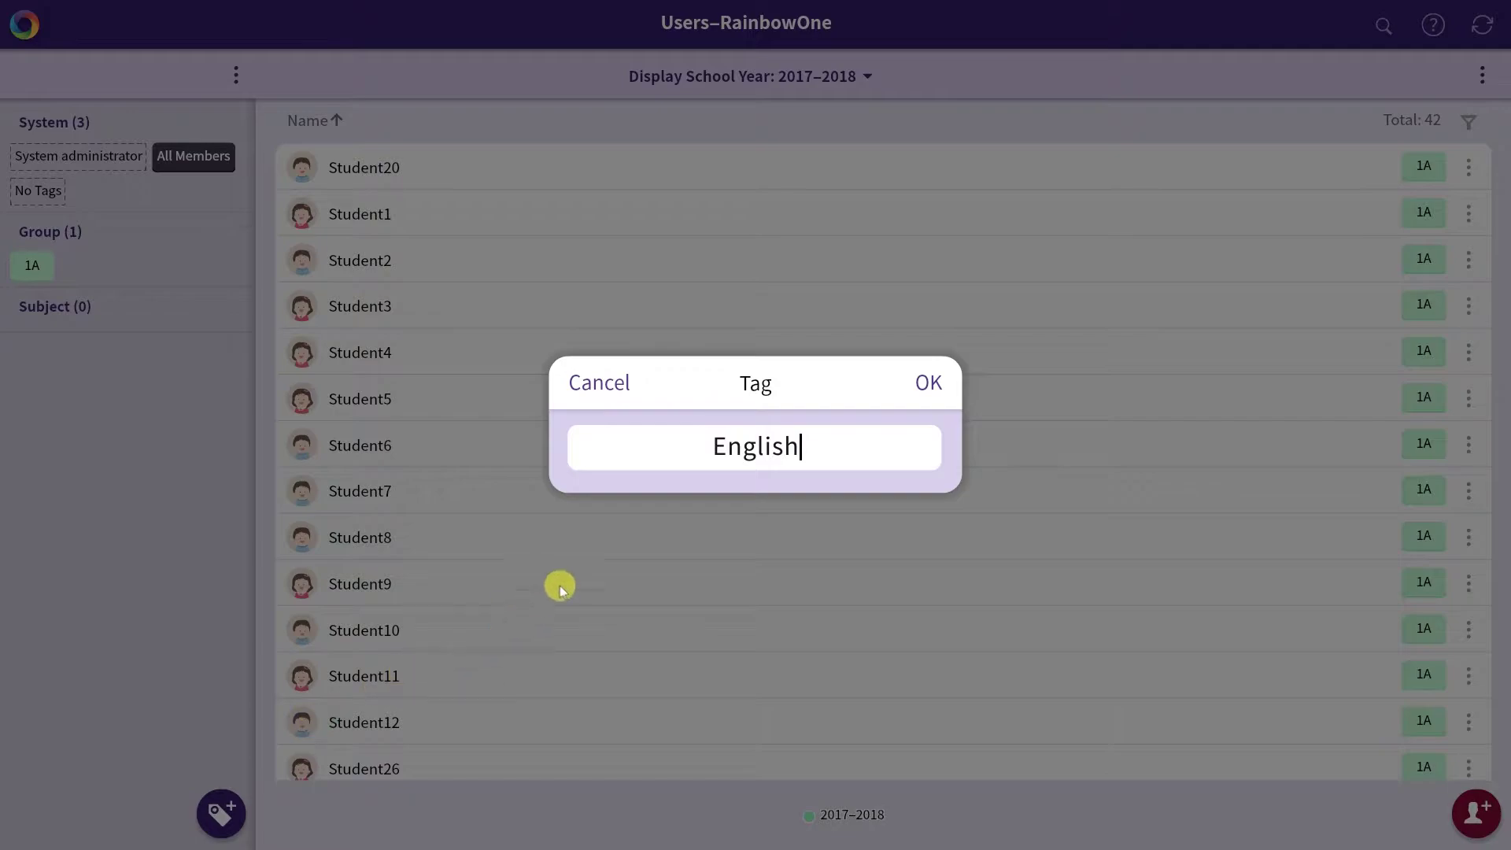
{"action": "left_click", "coordinate": [928, 382]}
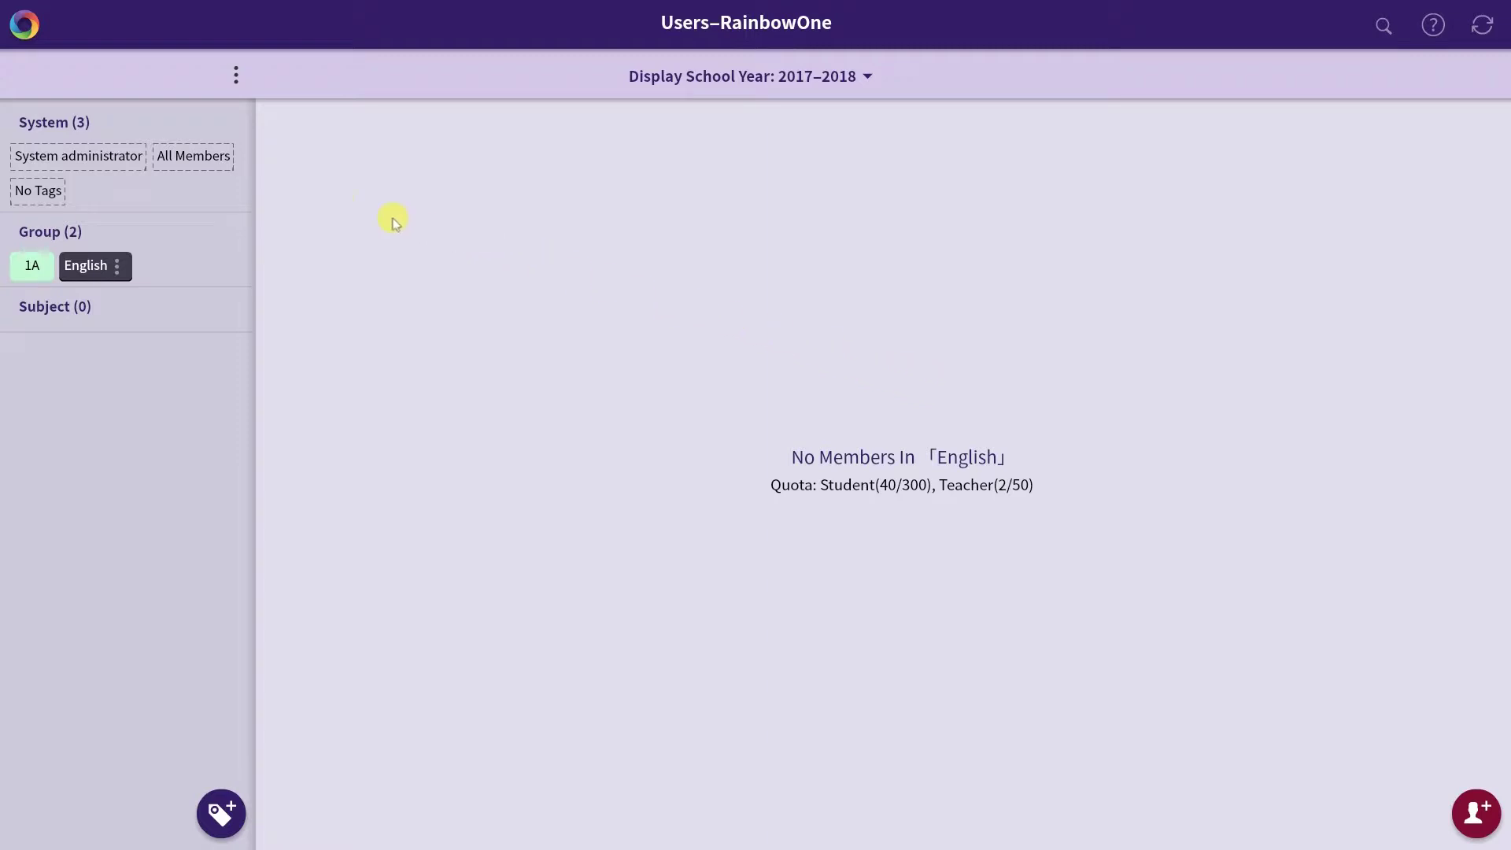
Add the English tag to Student1 from the list of all members.
{"action": "left_click", "coordinate": [194, 157]}
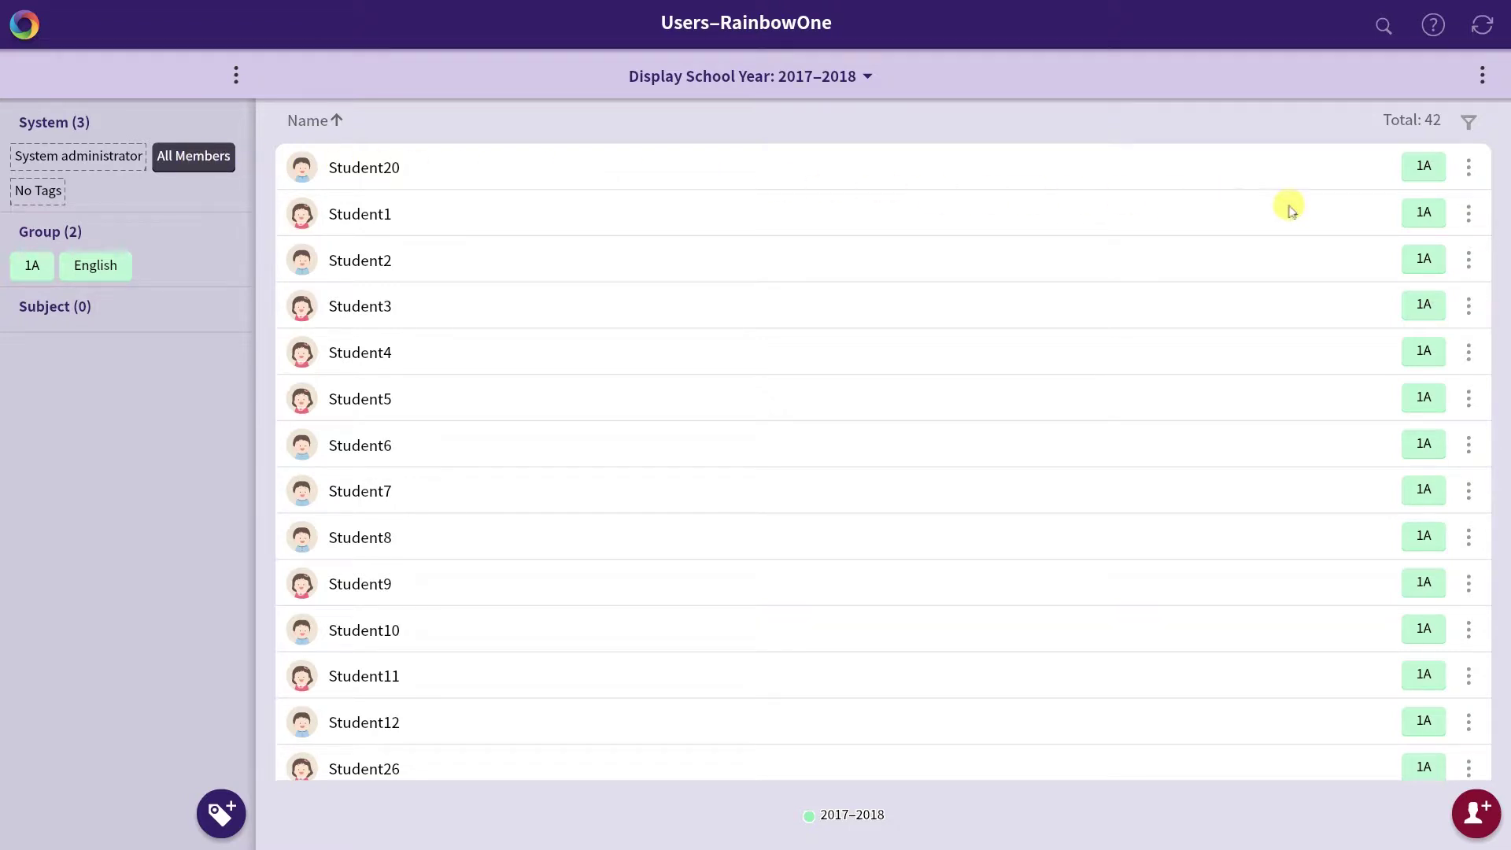
{"action": "left_click", "coordinate": [1469, 215]}
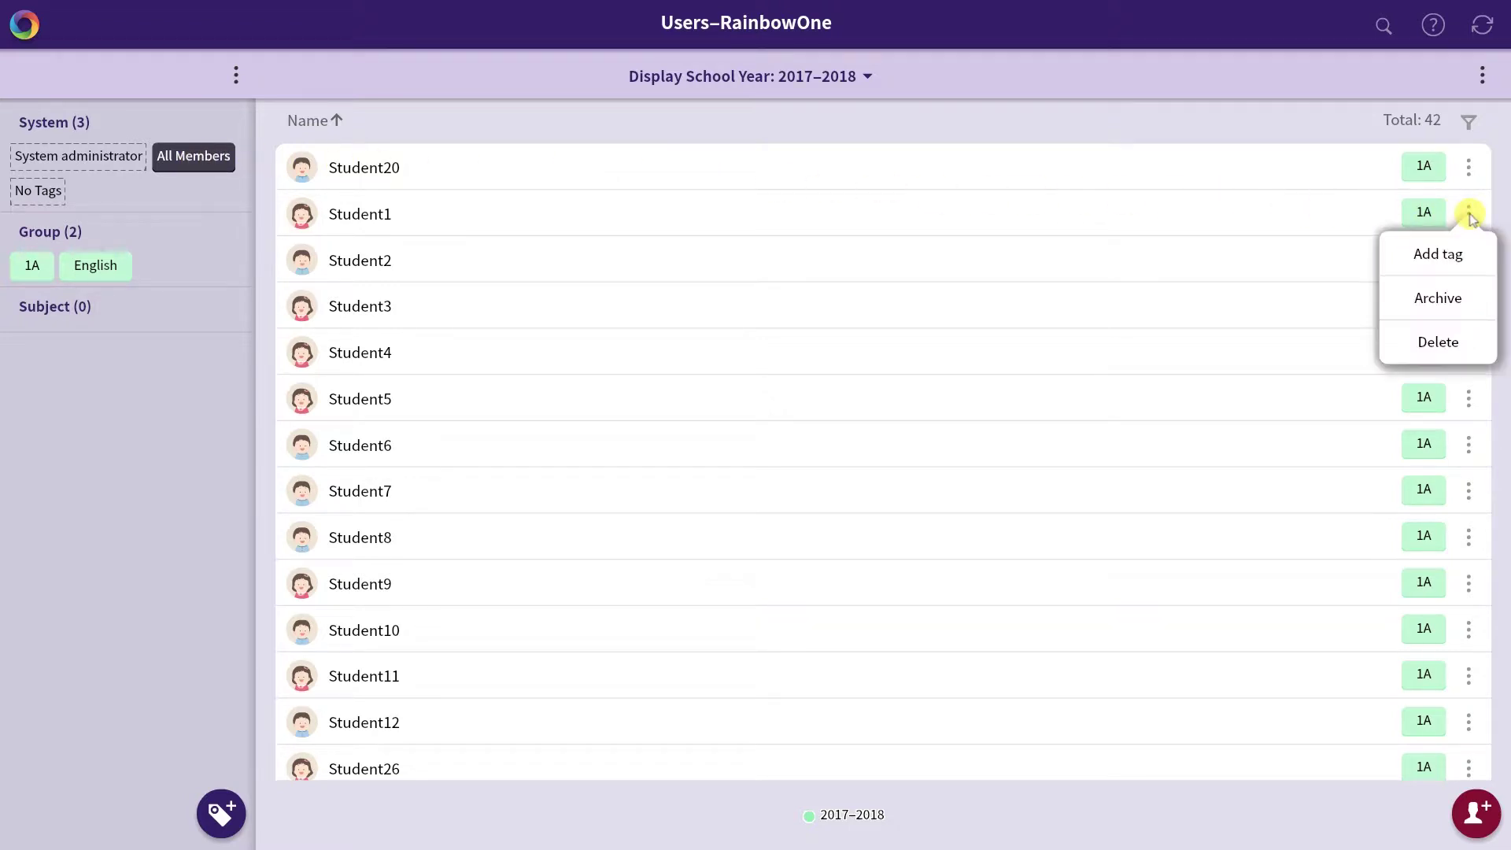
{"action": "left_click", "coordinate": [1438, 255]}
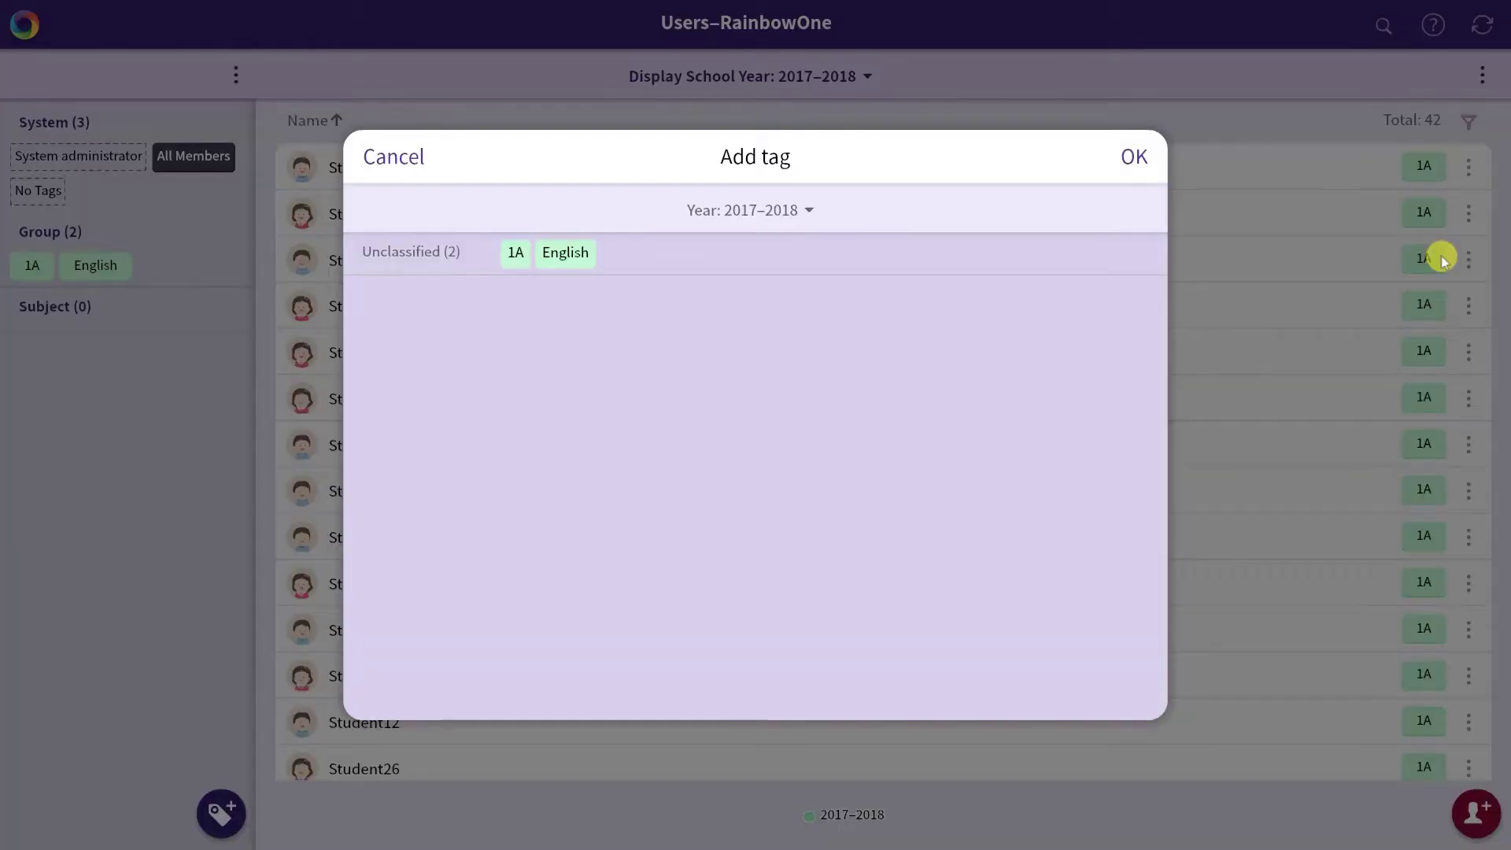
{"action": "left_click", "coordinate": [584, 253]}
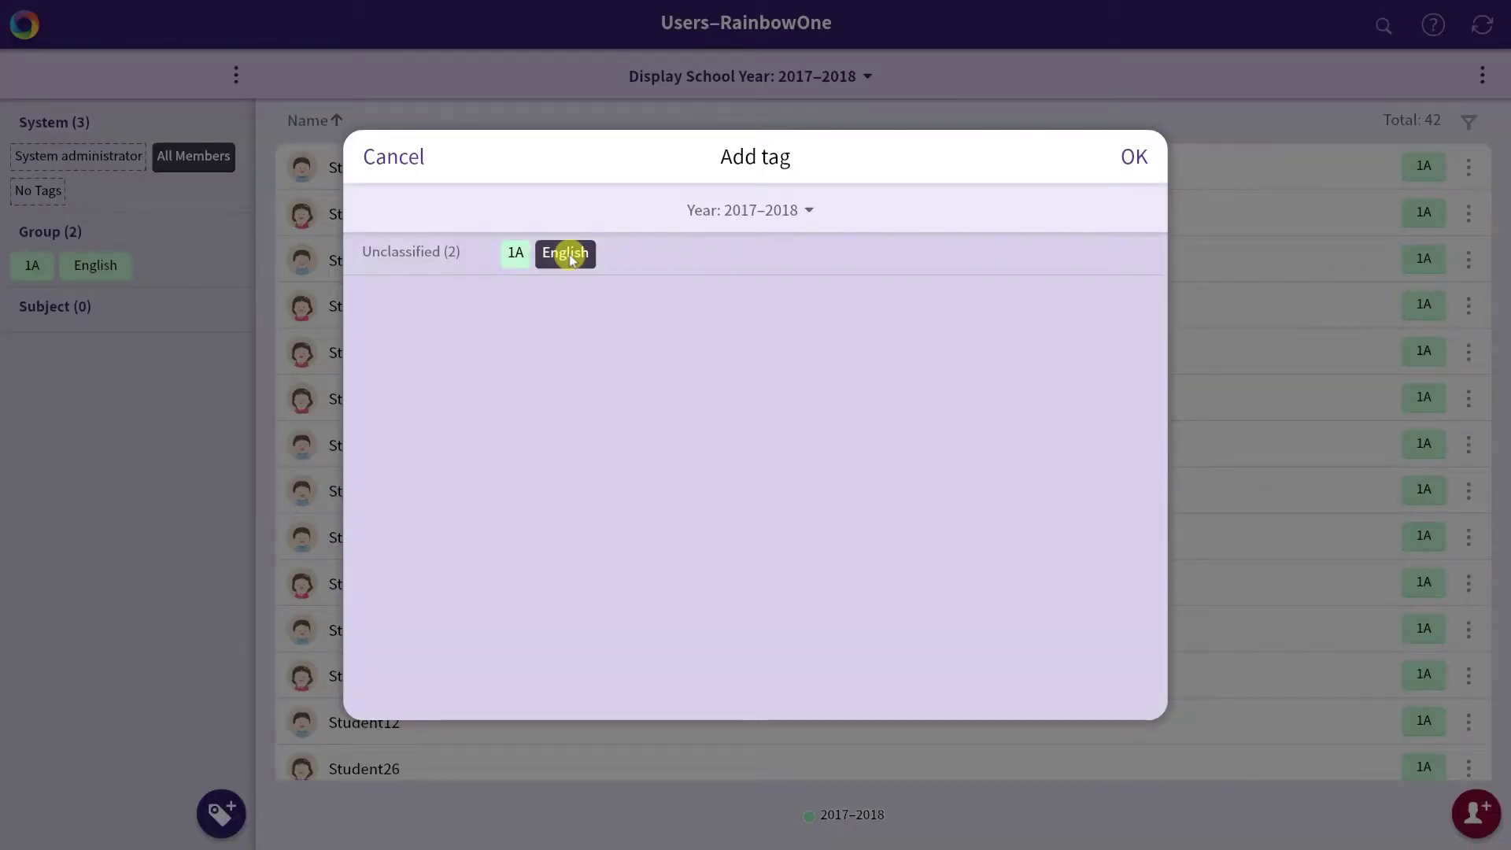
{"action": "left_click", "coordinate": [1135, 159]}
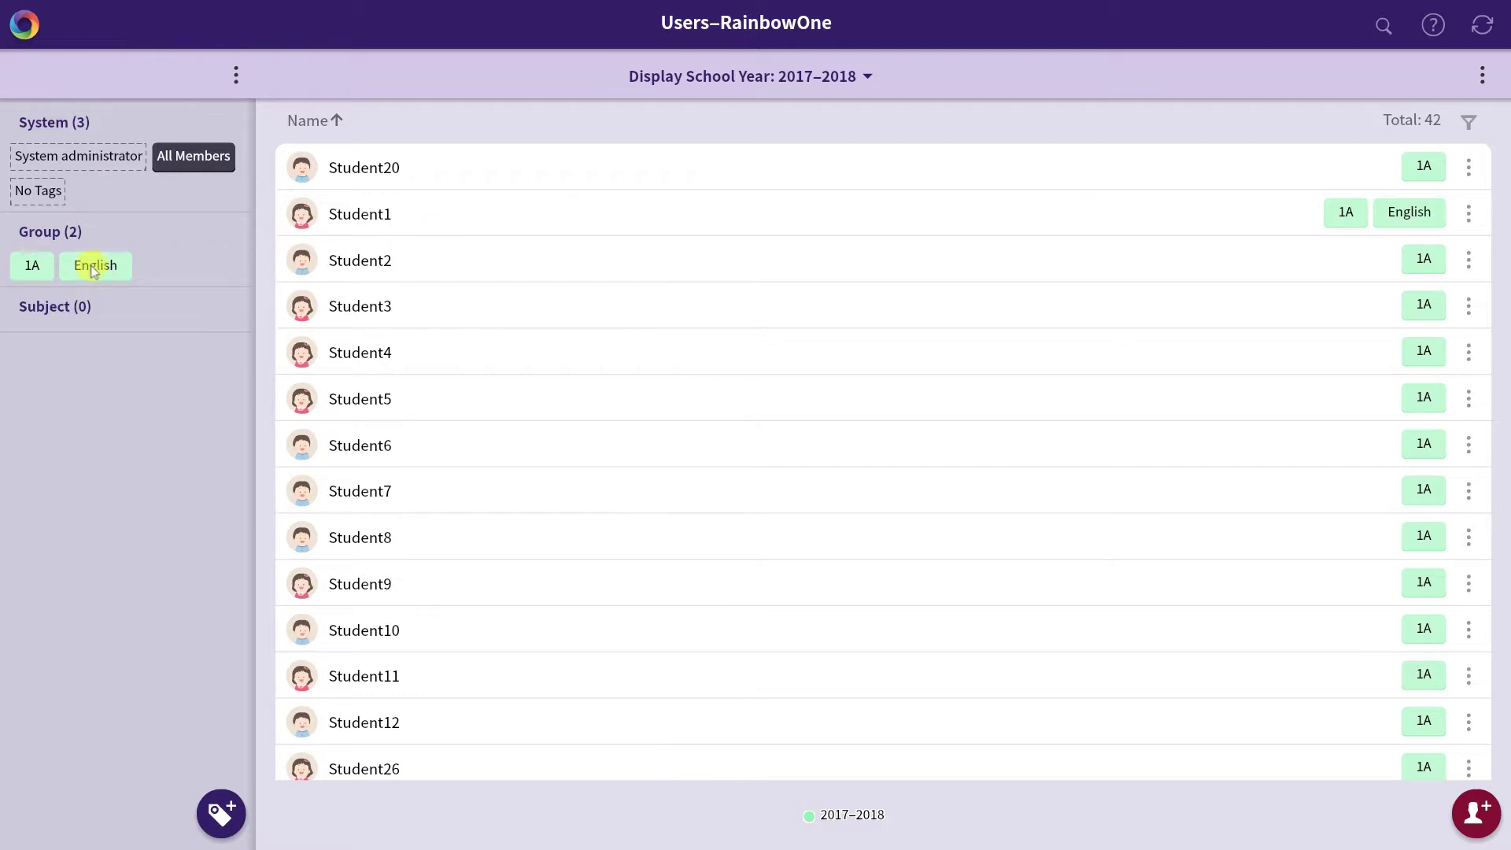
Assign the English tag to Student2 and remove the 1A tag from that student.
{"action": "left_click_drag", "start_coordinate": [93, 270], "coordinate": [350, 262]}
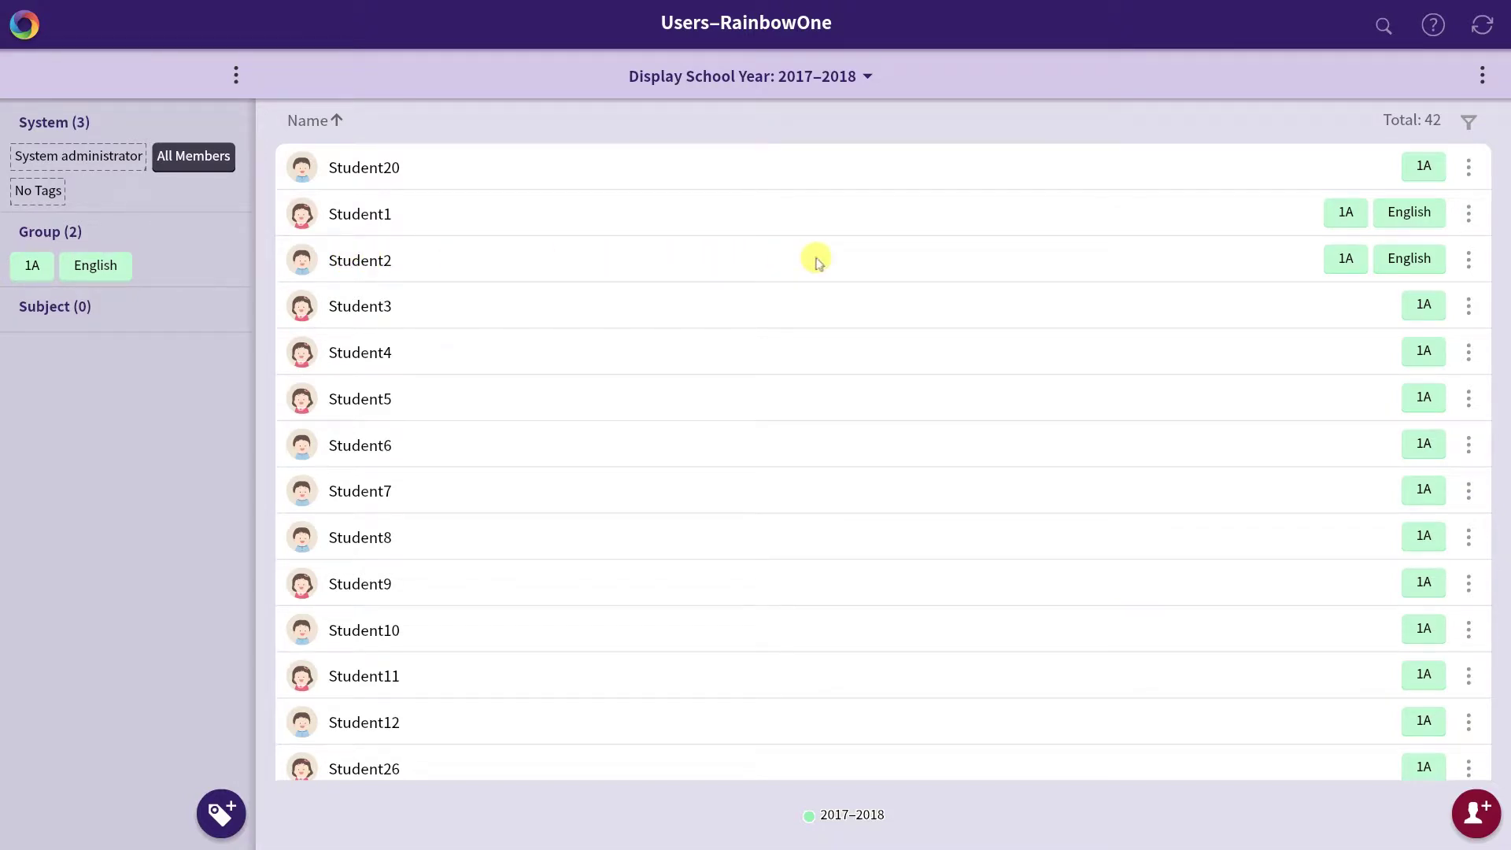
{"action": "mouse_move", "coordinate": [1337, 263]}
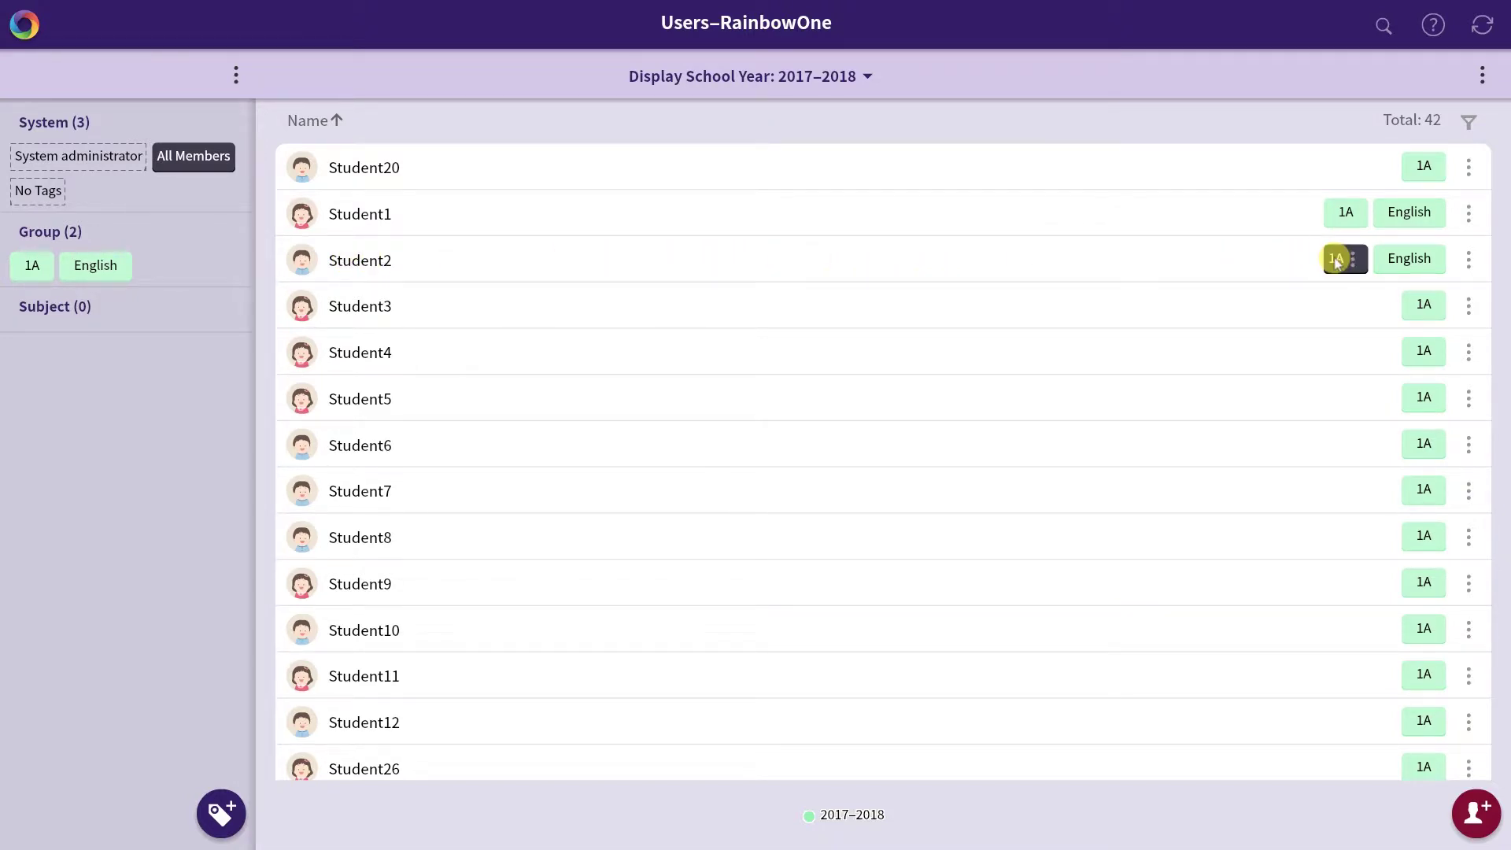
{"action": "left_click", "coordinate": [1353, 260]}
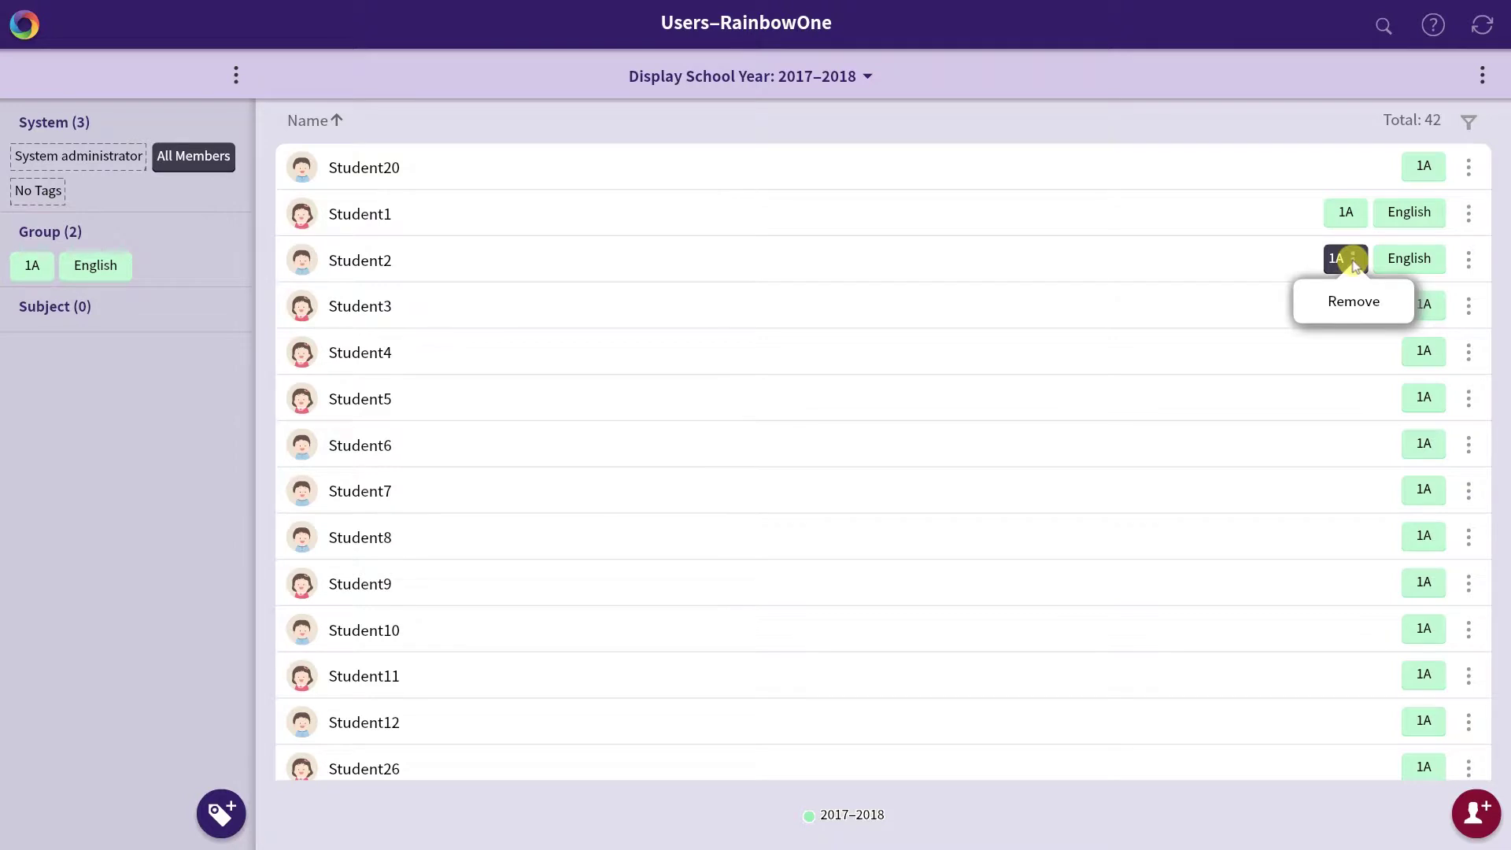
{"action": "left_click", "coordinate": [1354, 303]}
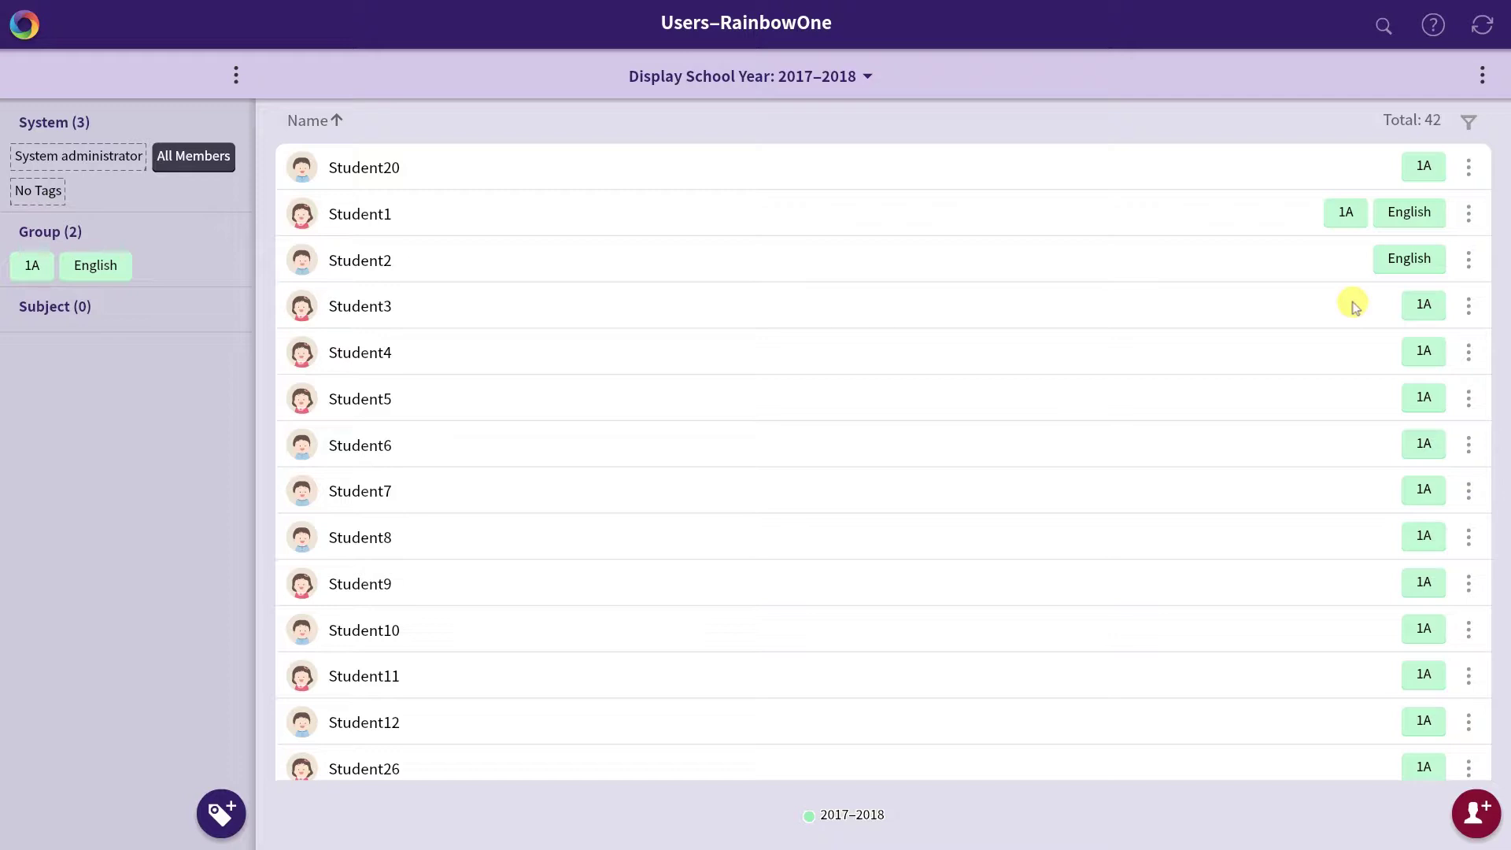
Select Student3, Student4 and Student5 together and add the English tag to them.
{"action": "left_click", "coordinate": [1482, 76]}
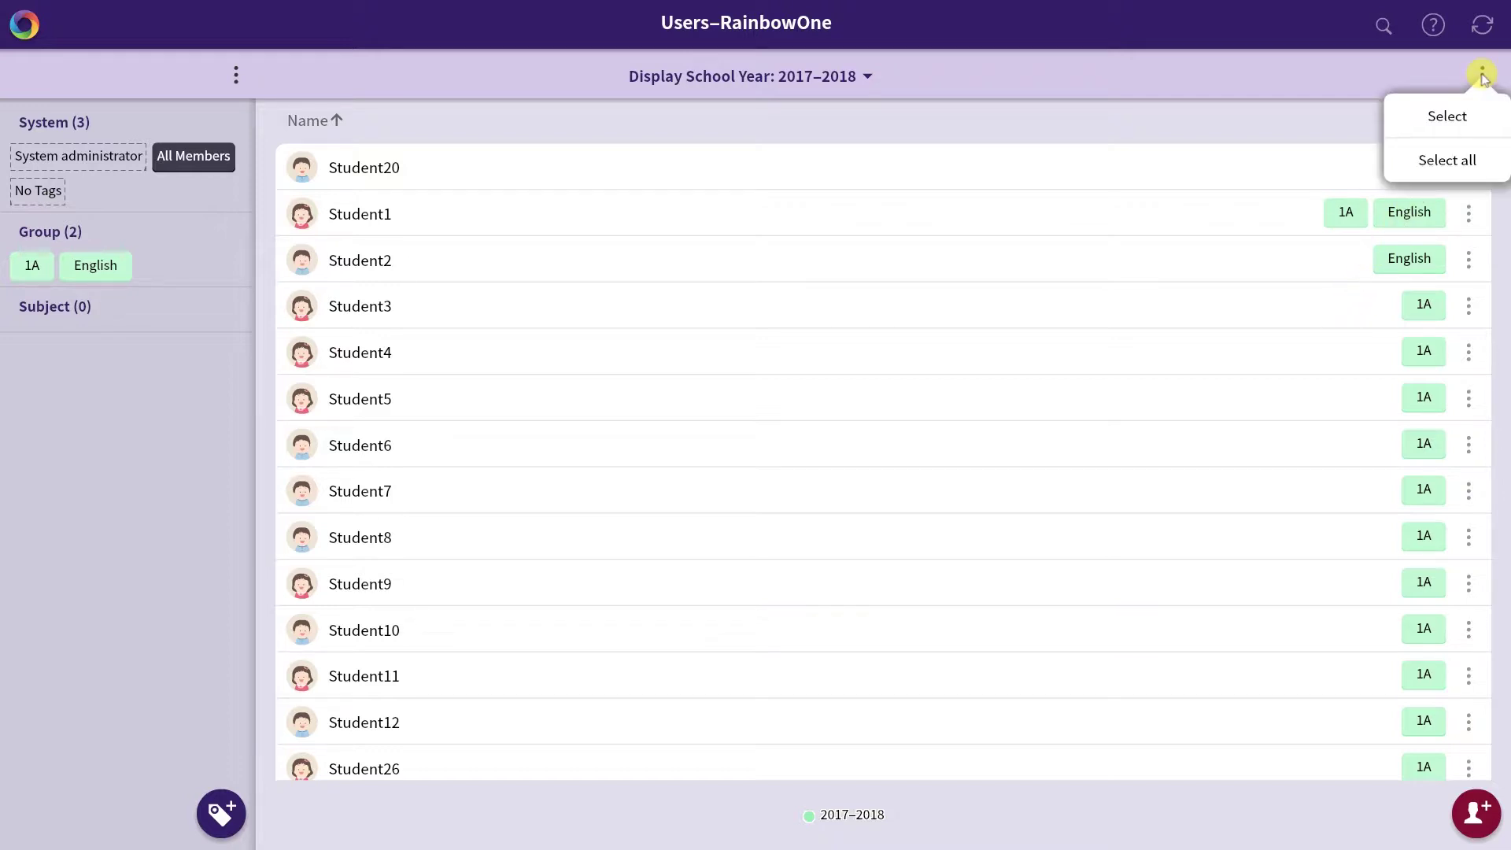
{"action": "left_click", "coordinate": [1448, 120]}
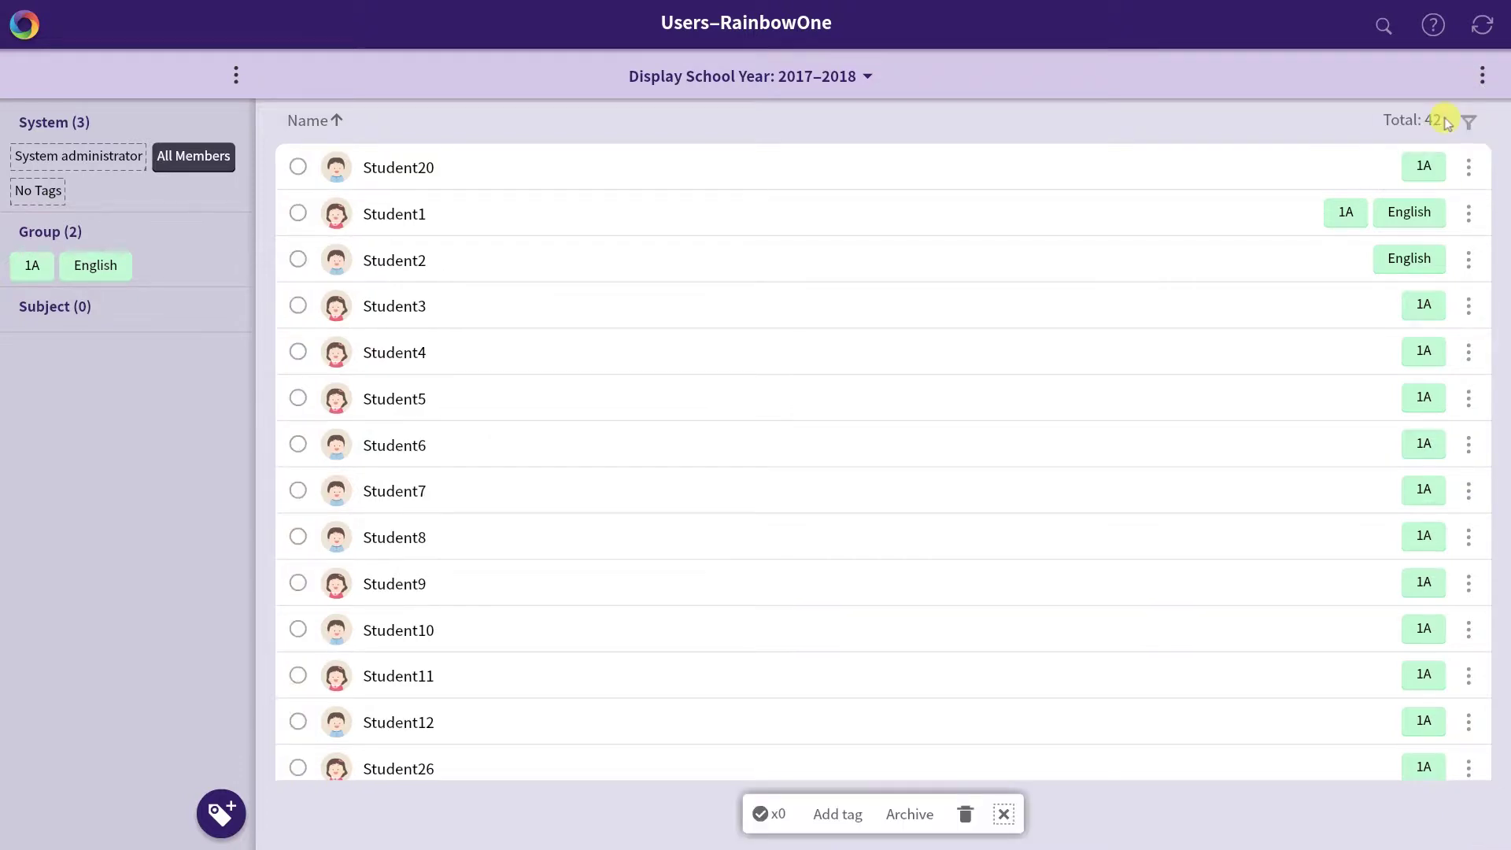
{"action": "left_click", "coordinate": [299, 307]}
{"action": "left_click", "coordinate": [299, 352]}
{"action": "left_click", "coordinate": [298, 399]}
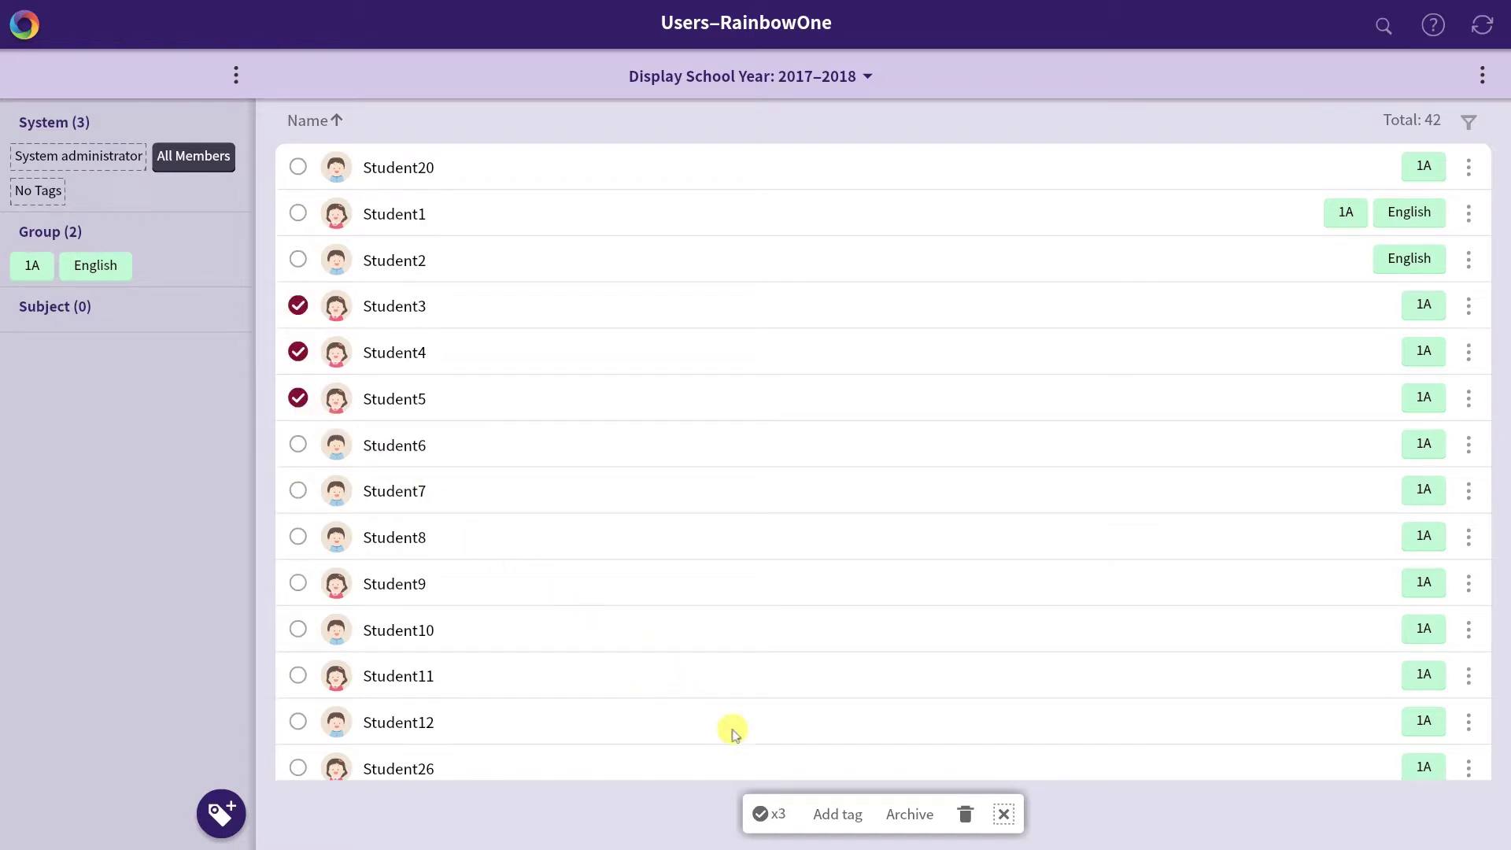
{"action": "left_click", "coordinate": [839, 815]}
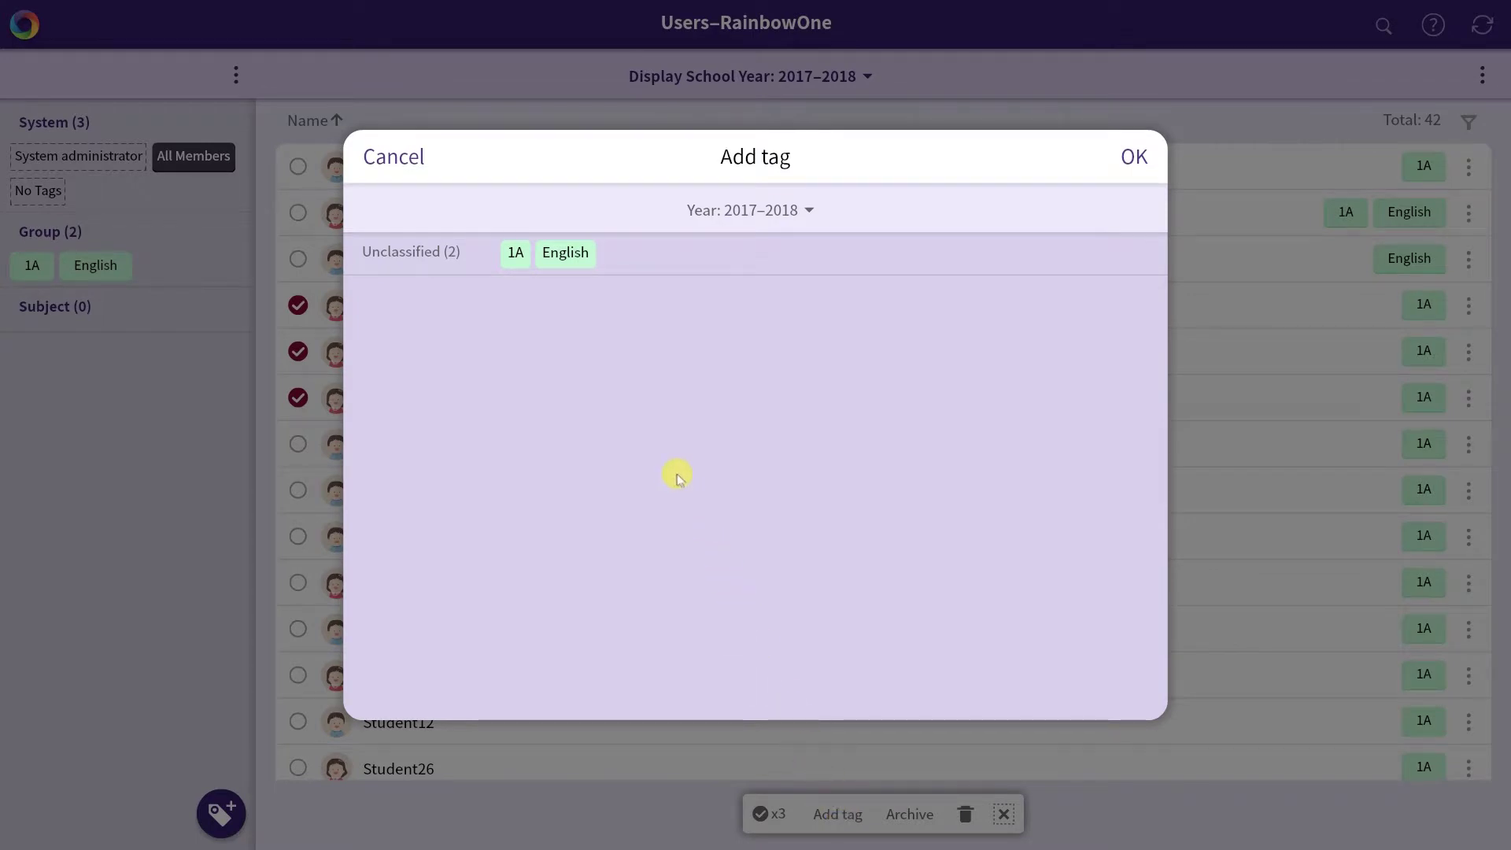
{"action": "left_click", "coordinate": [570, 254]}
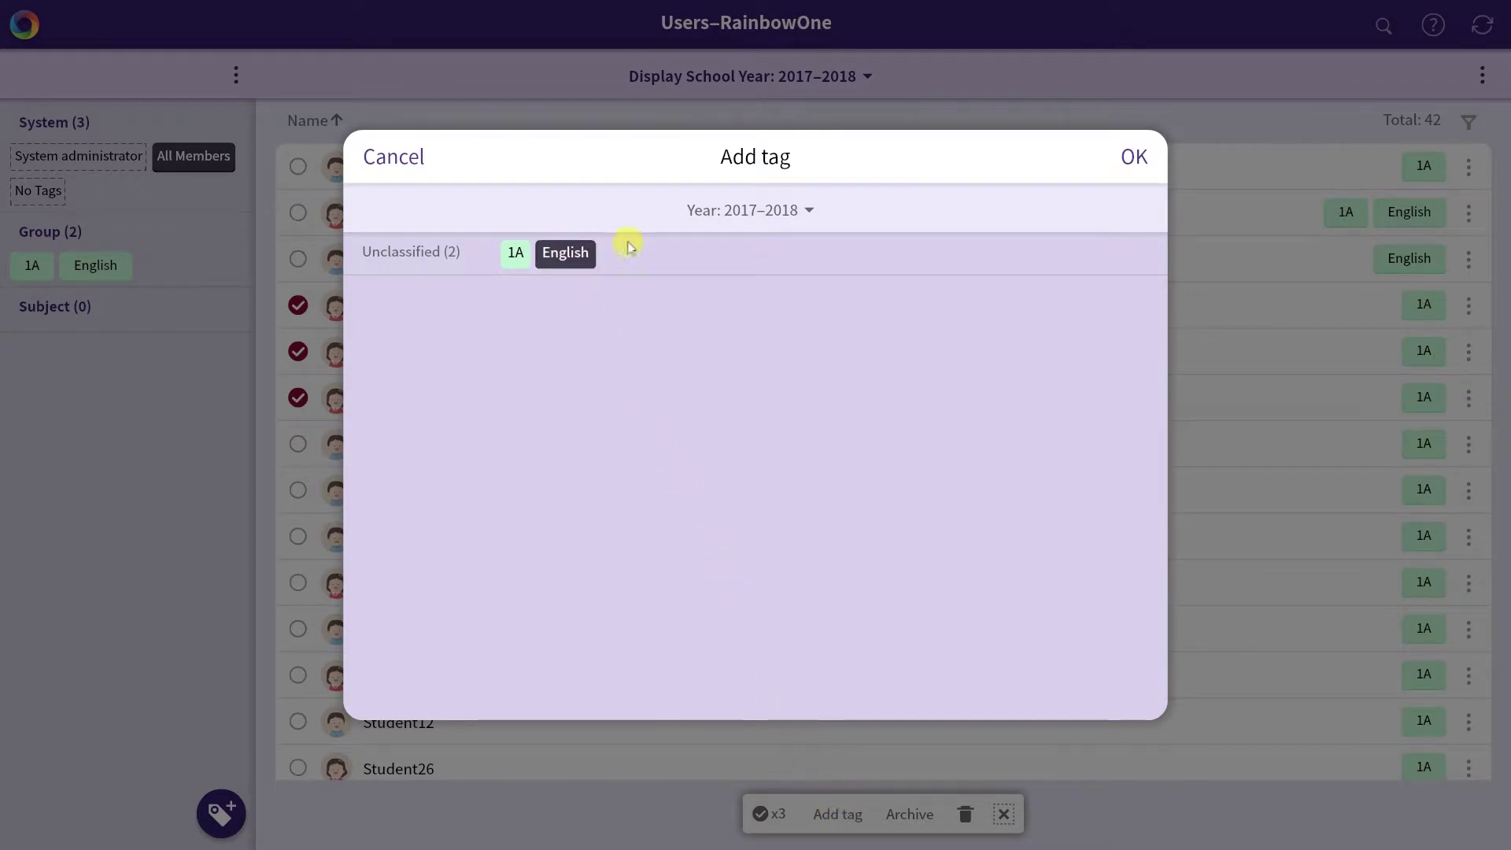
{"action": "left_click", "coordinate": [1134, 157]}
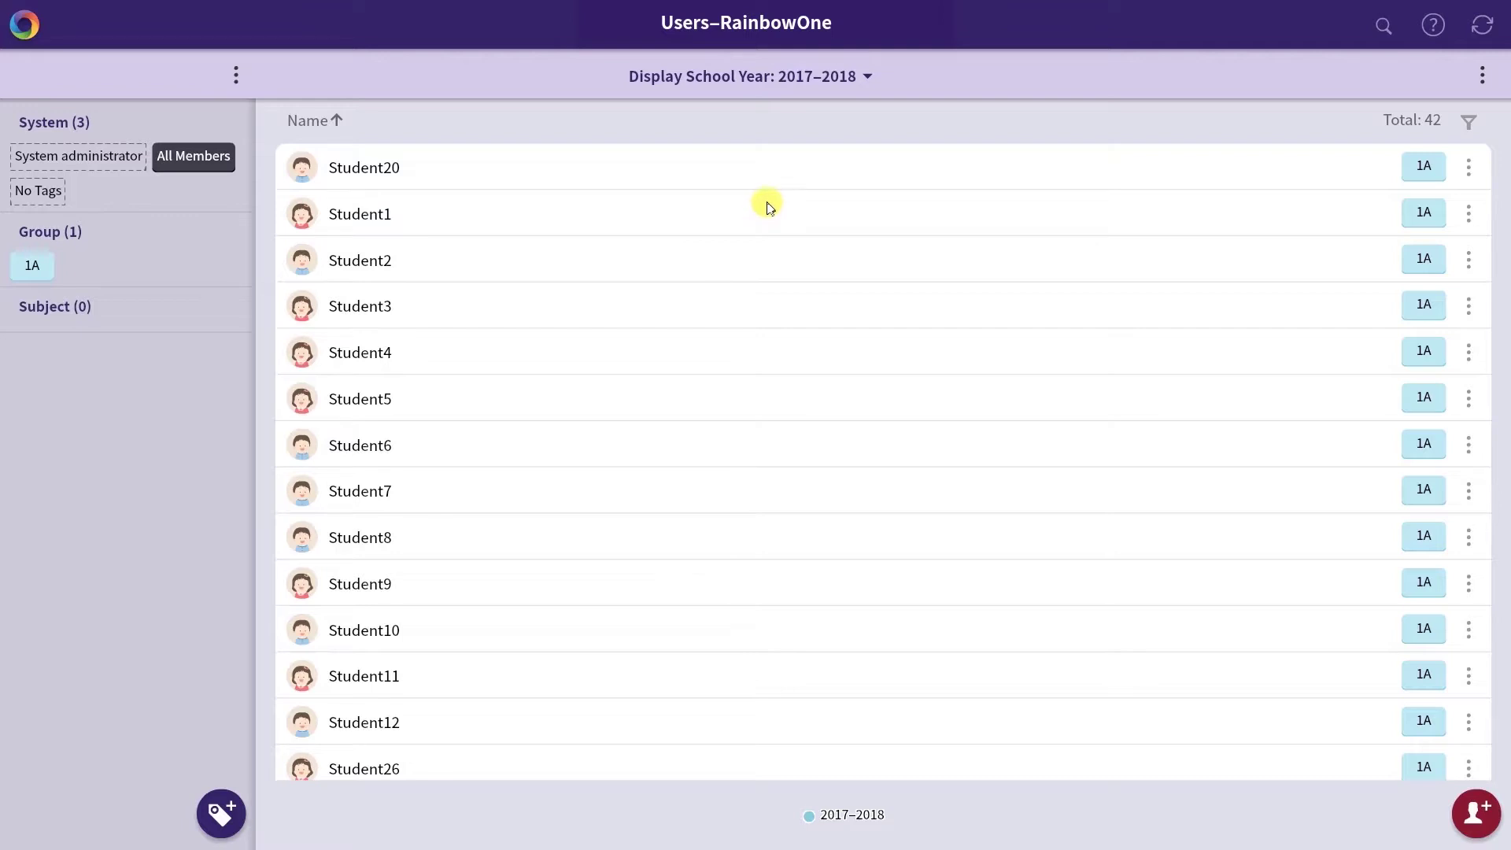
Create a new school year named 2018–2019 with the range 2018/09/01 to 2019/08/31.
{"action": "left_click", "coordinate": [802, 79]}
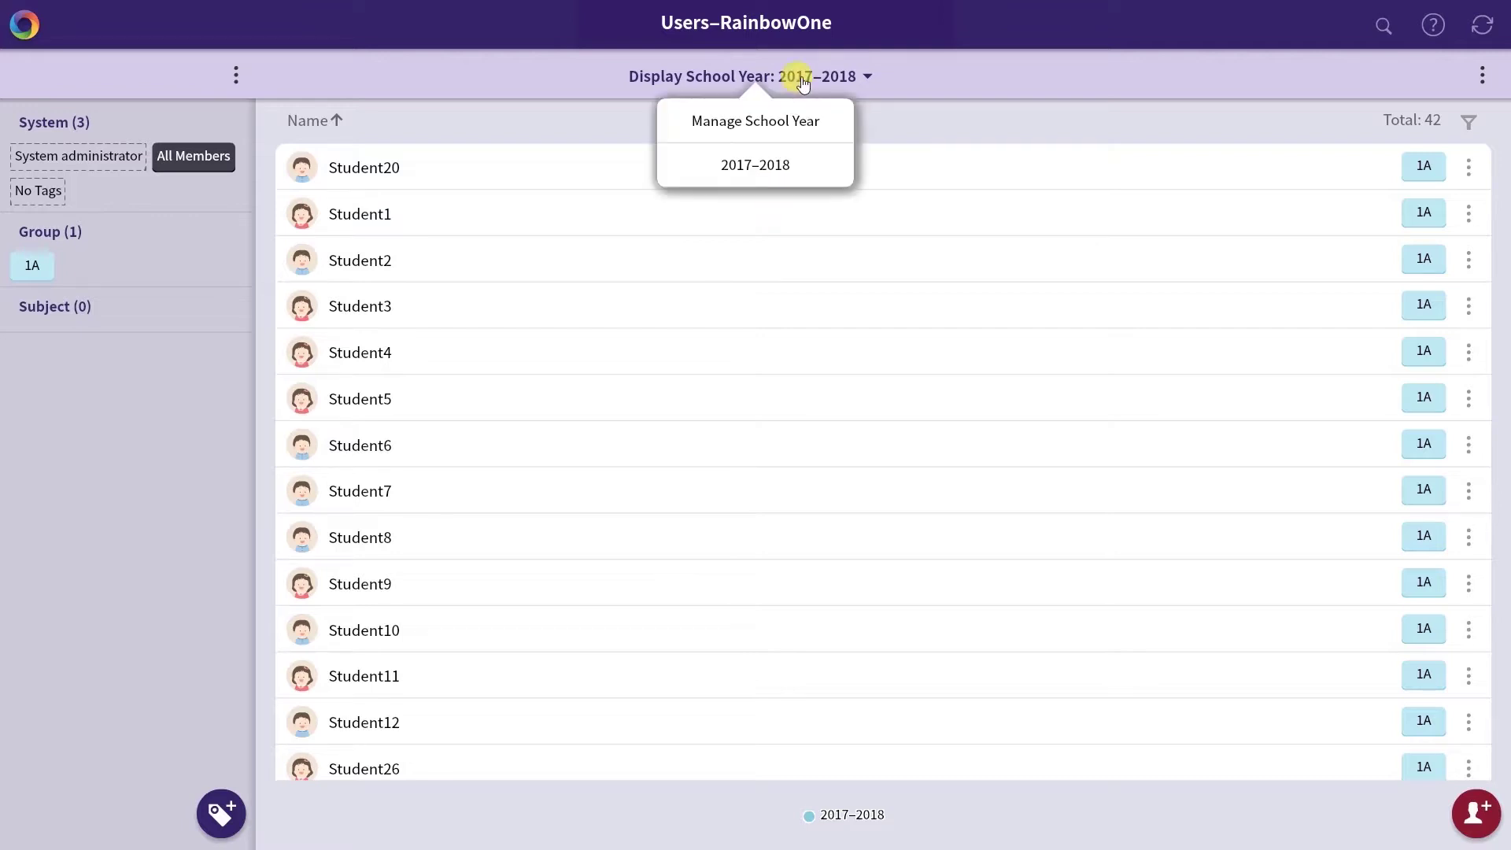
{"action": "left_click", "coordinate": [781, 118]}
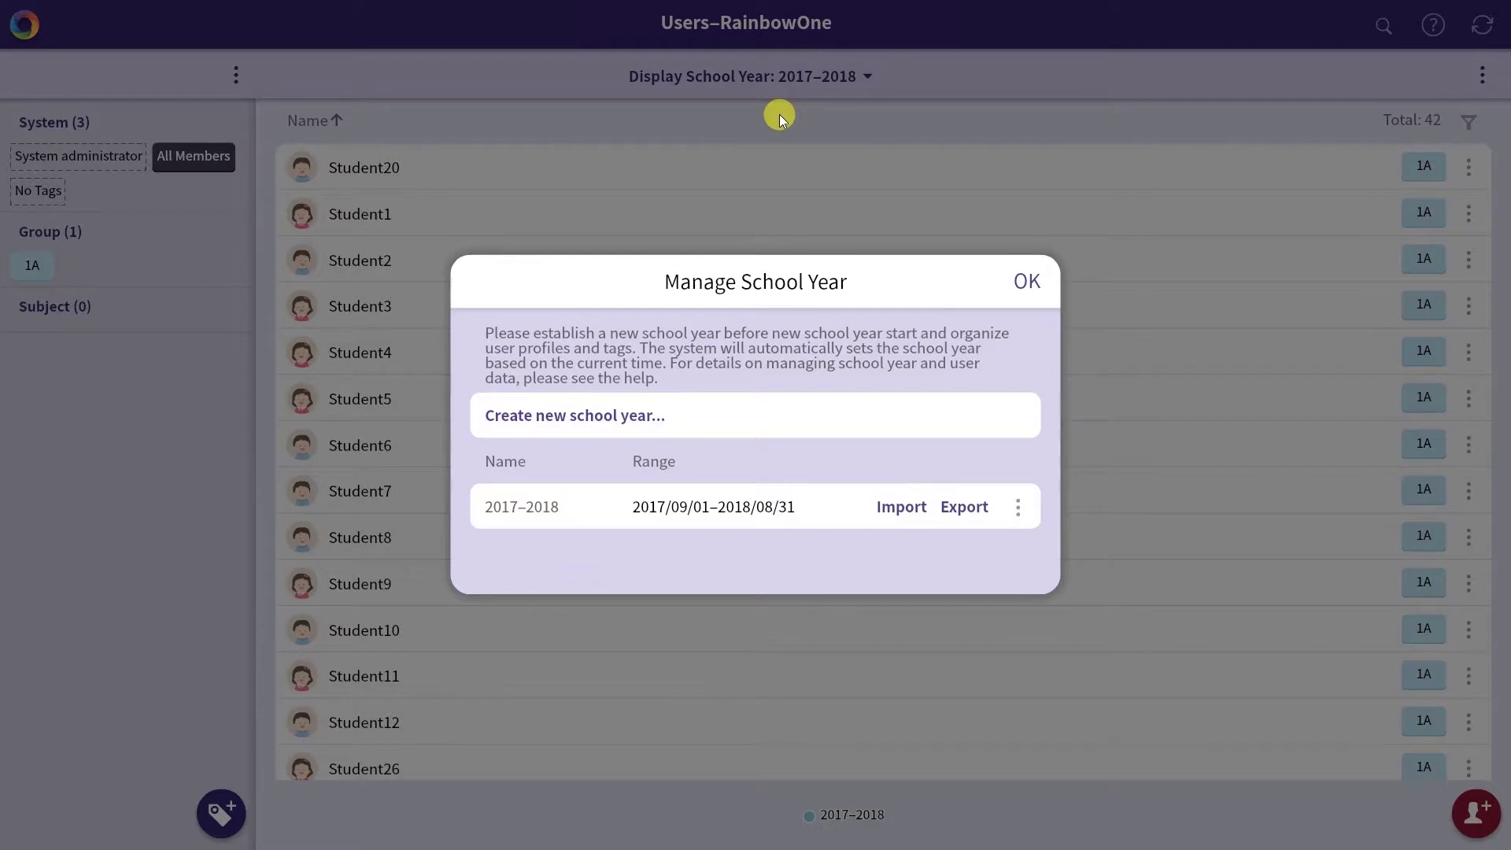
{"action": "left_click", "coordinate": [632, 417]}
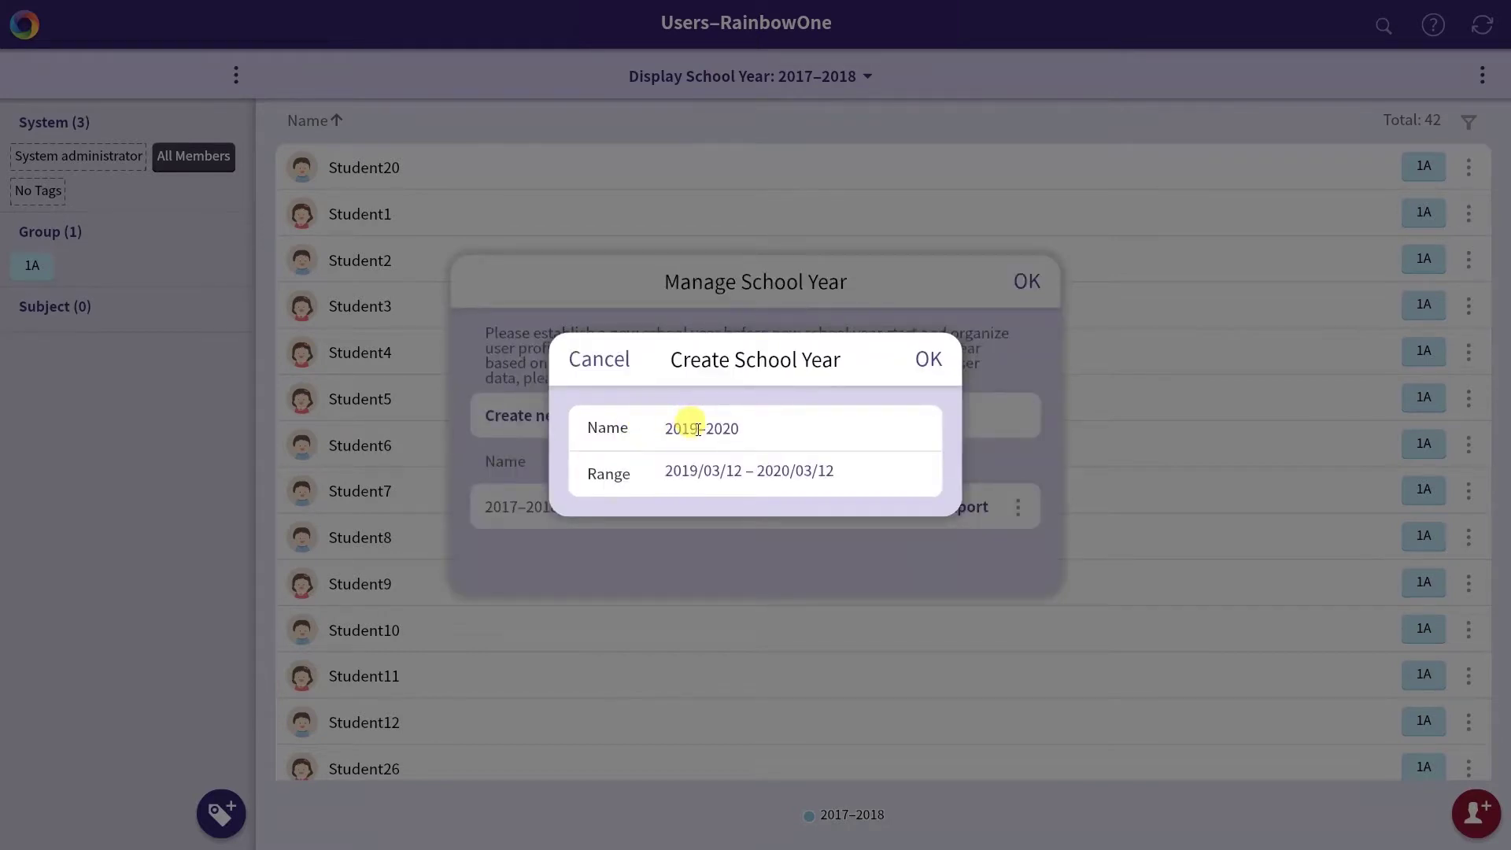
{"action": "left_click_drag", "start_coordinate": [693, 430], "coordinate": [832, 437]}
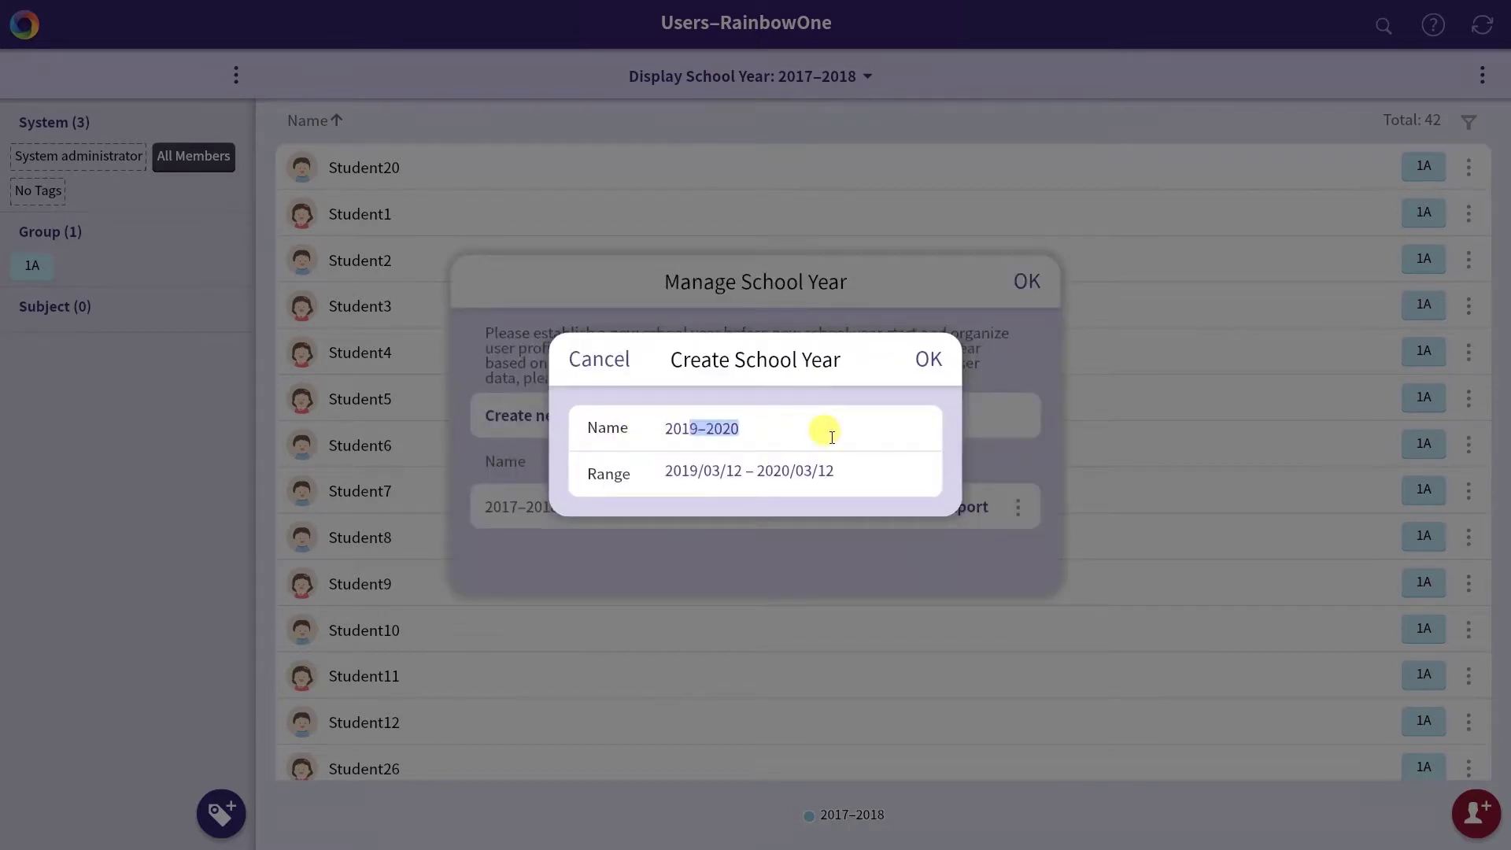
{"action": "type", "text": "8–2019"}
{"action": "left_click", "coordinate": [788, 472]}
{"action": "left_click", "coordinate": [857, 345]}
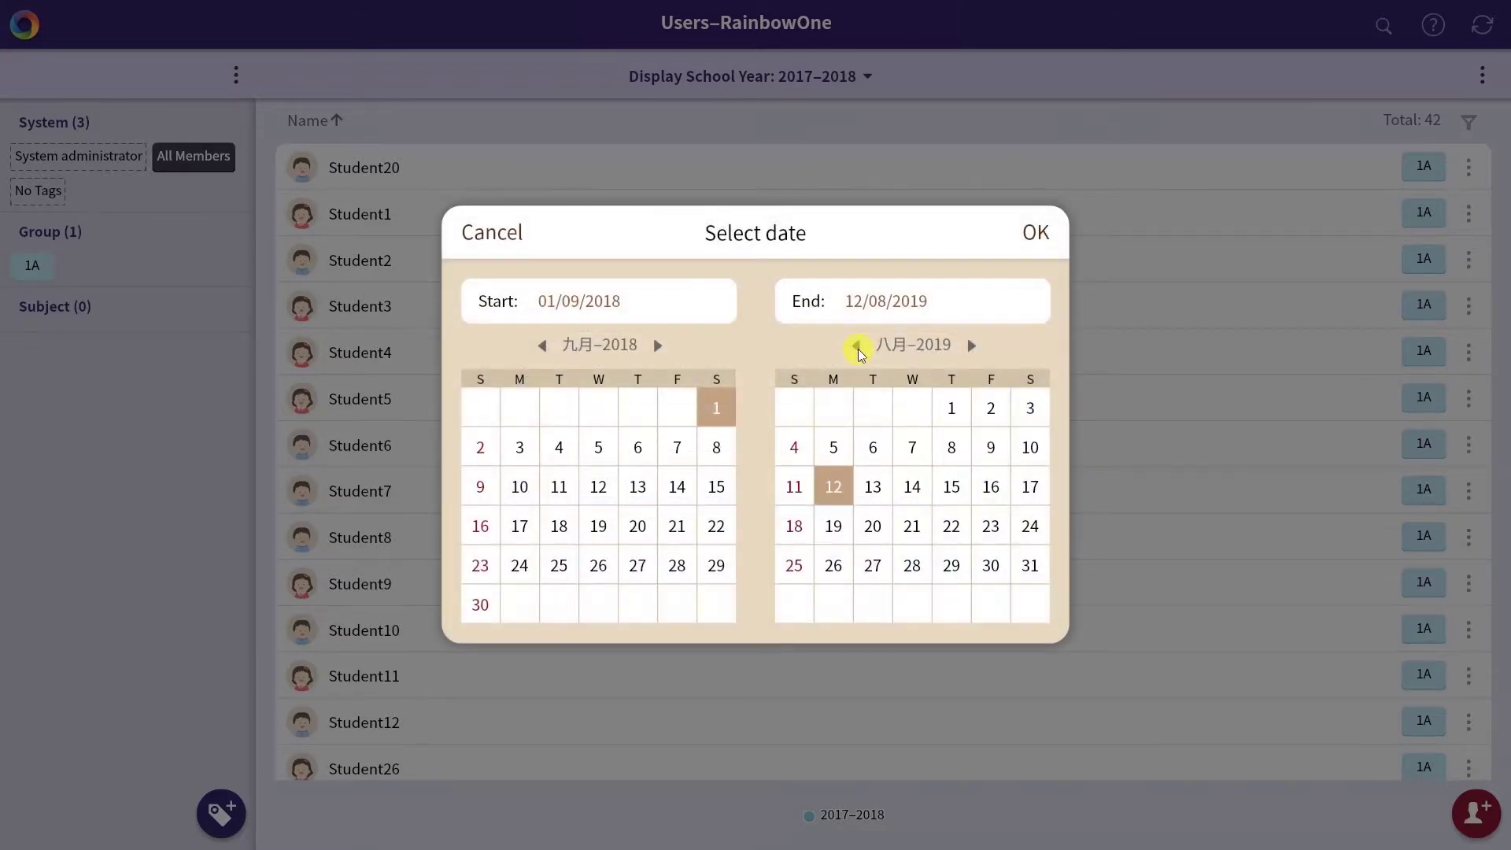
{"action": "left_click", "coordinate": [1031, 565]}
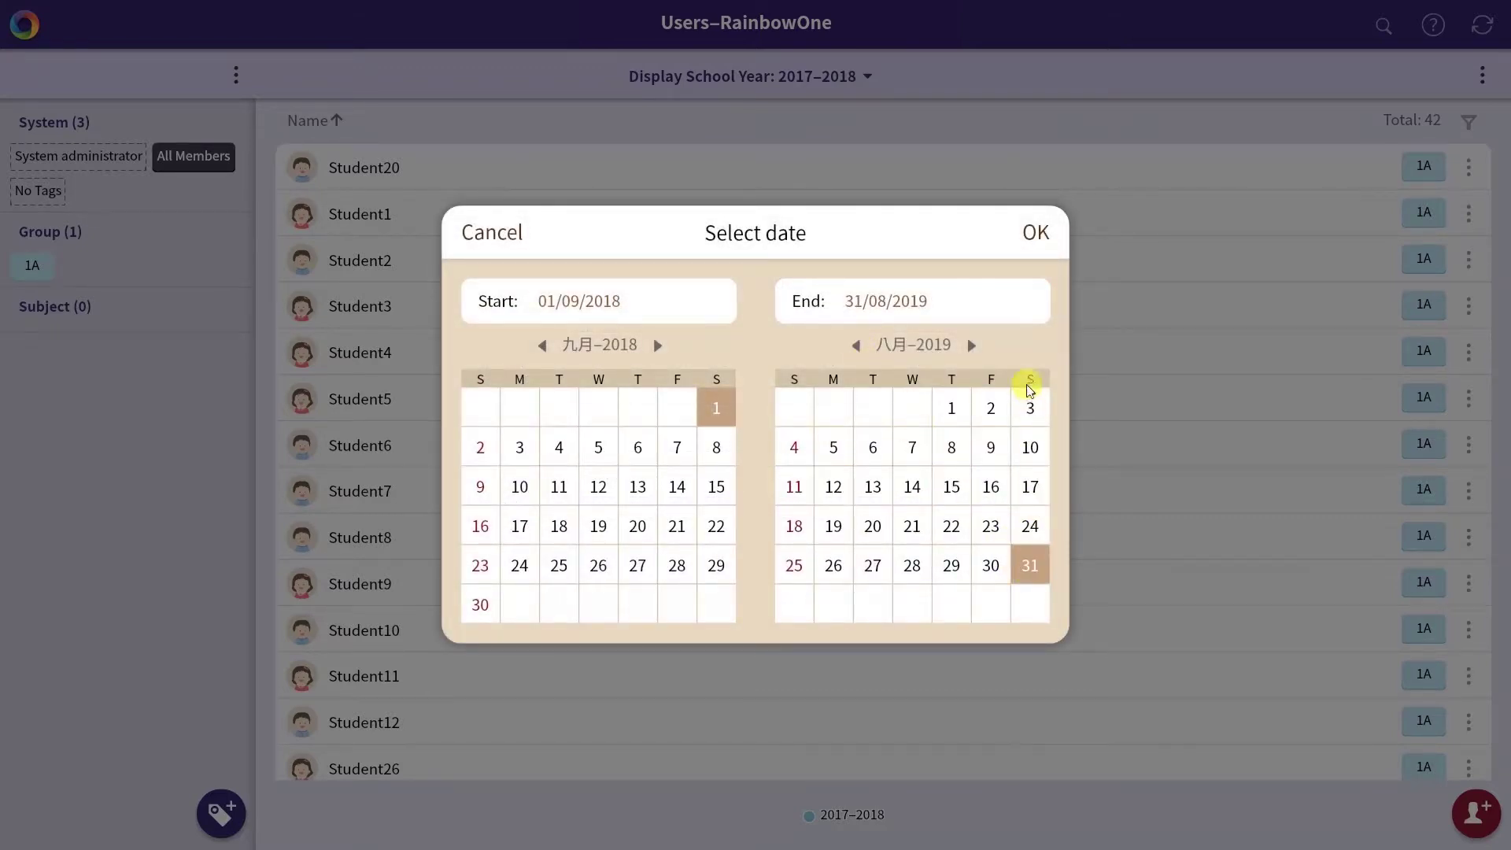
{"action": "left_click", "coordinate": [1032, 236]}
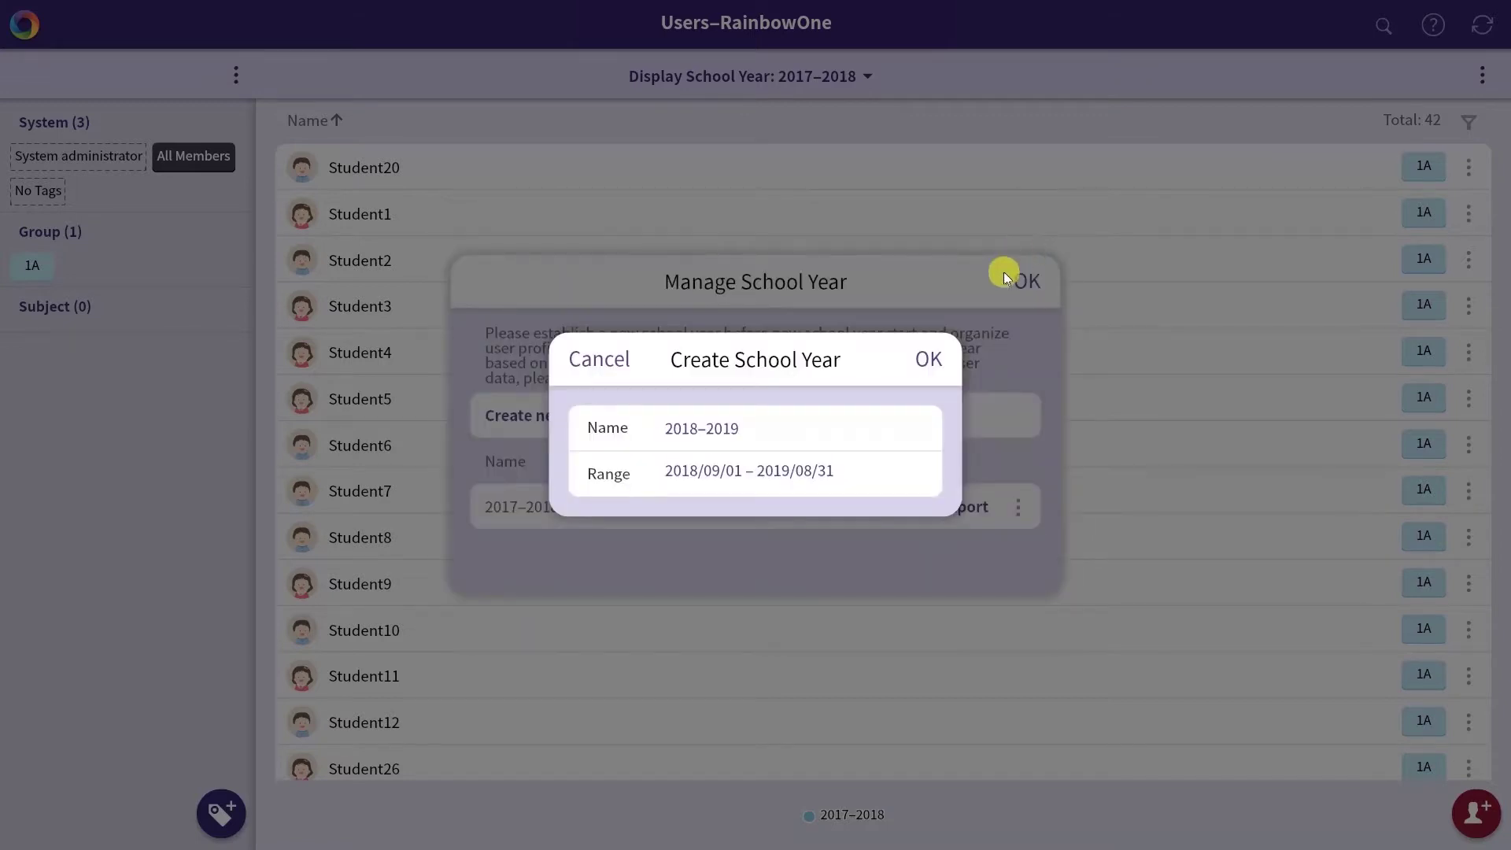
{"action": "left_click", "coordinate": [929, 359]}
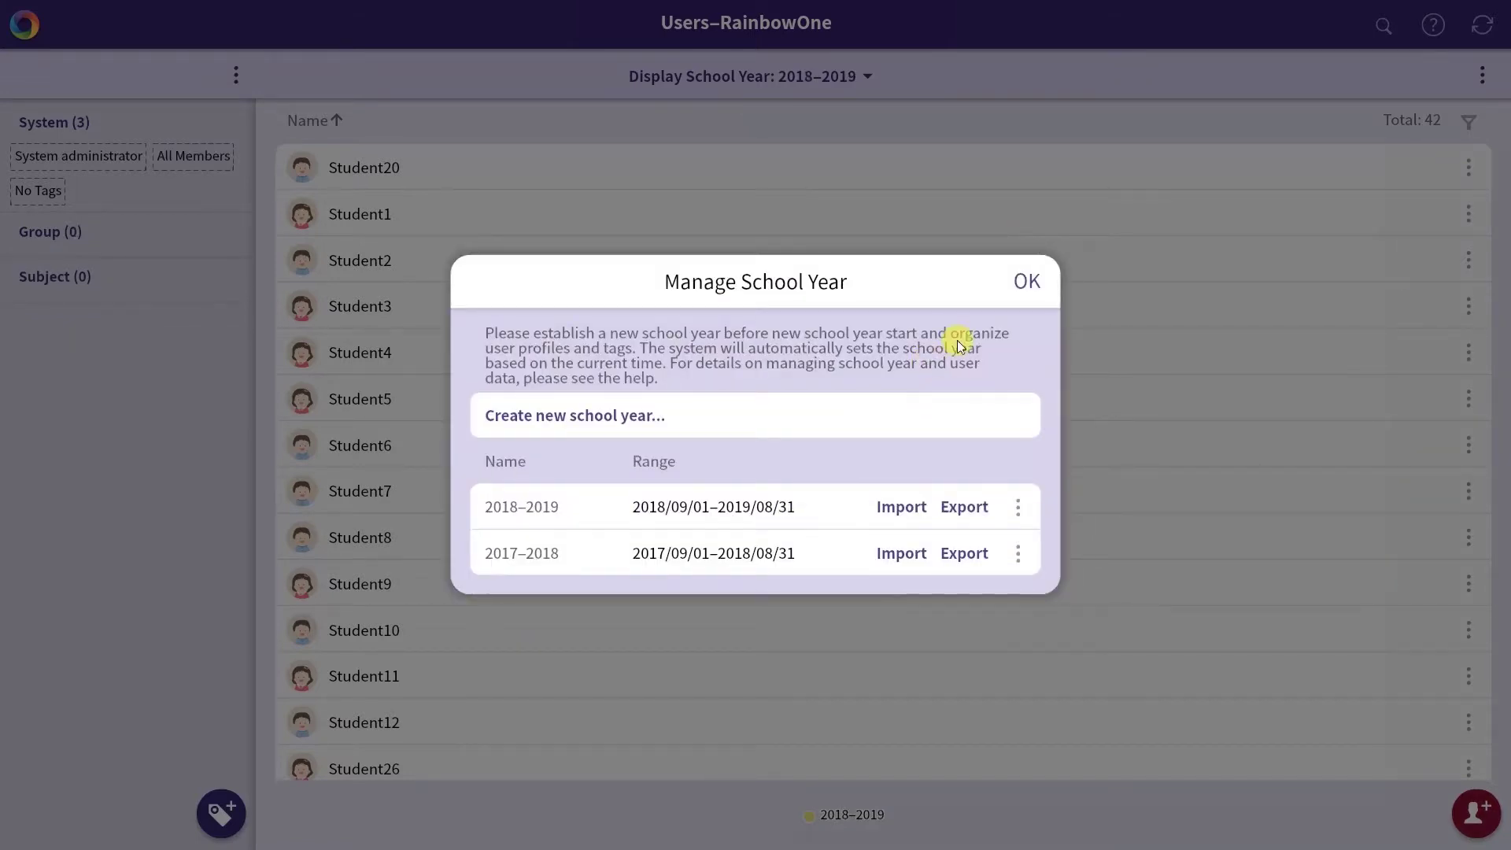
Finish managing school years and create a group tag named 2A in the 2018–2019 school year.
{"action": "left_click", "coordinate": [1025, 284]}
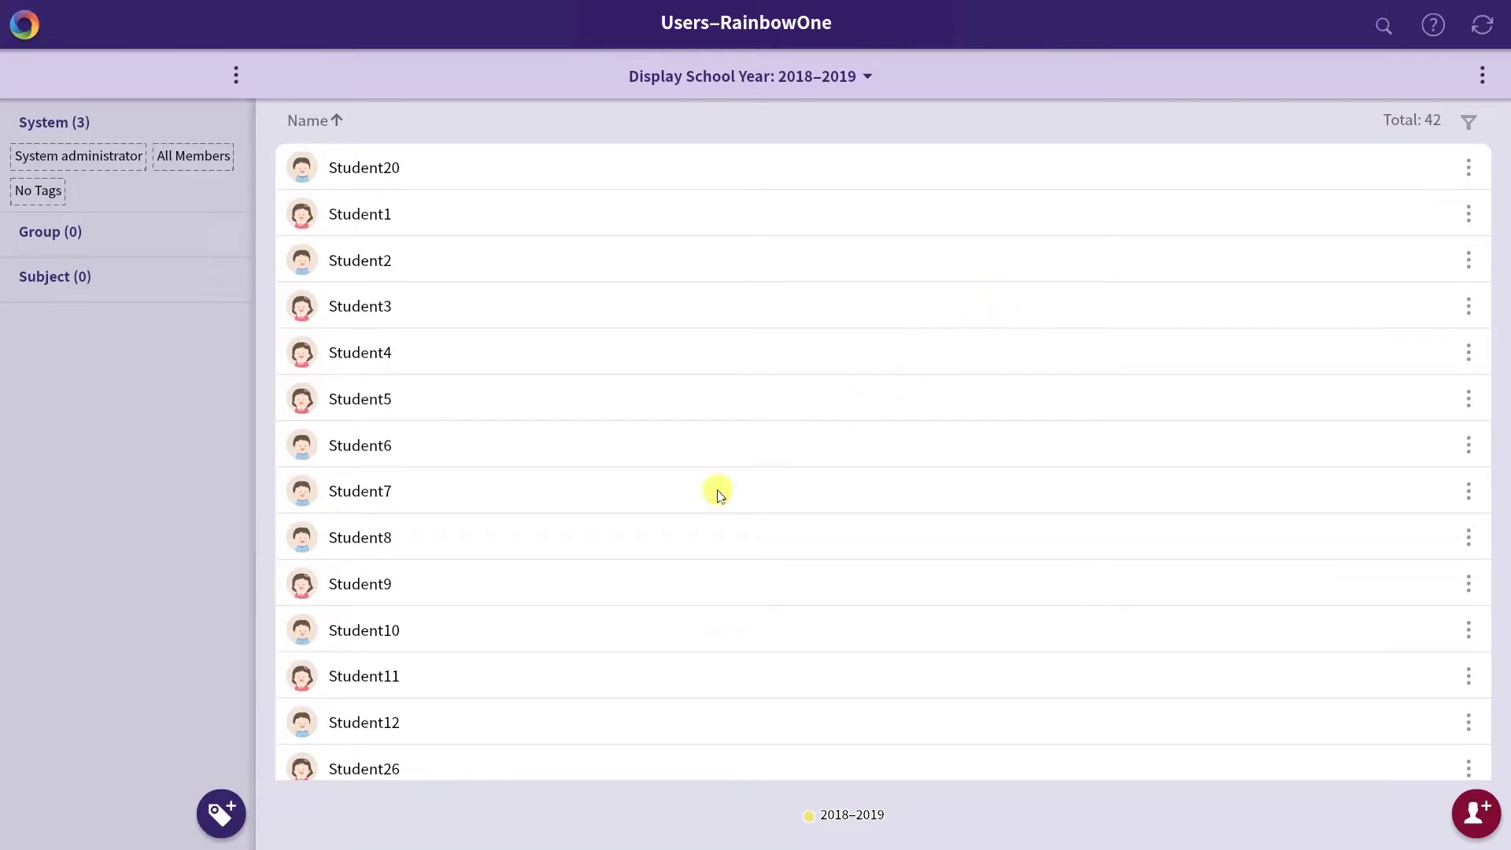
{"action": "left_click", "coordinate": [233, 809]}
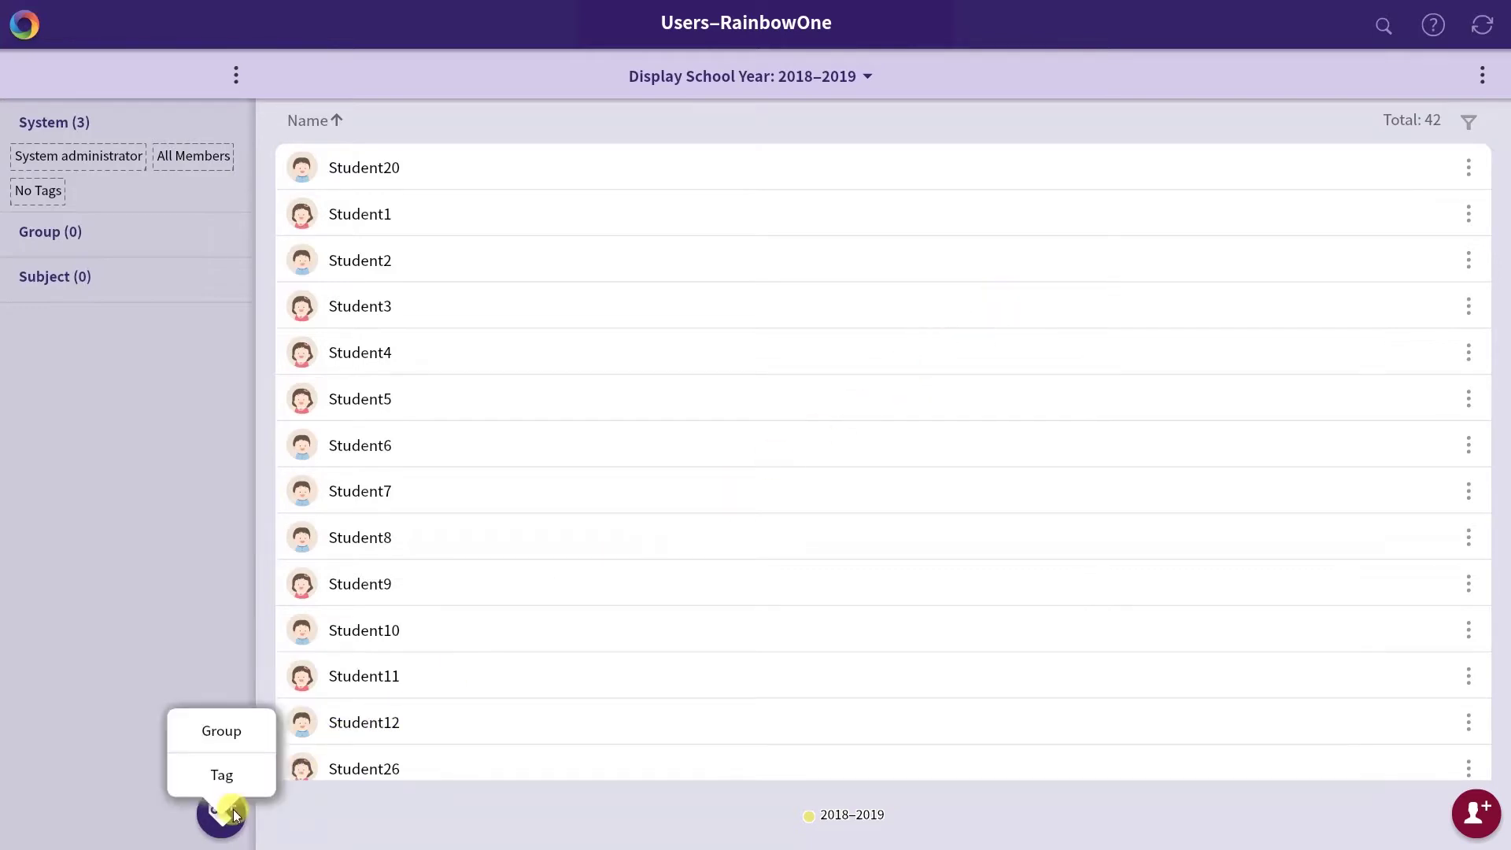
{"action": "left_click", "coordinate": [240, 774]}
{"action": "type", "text": "2A"}
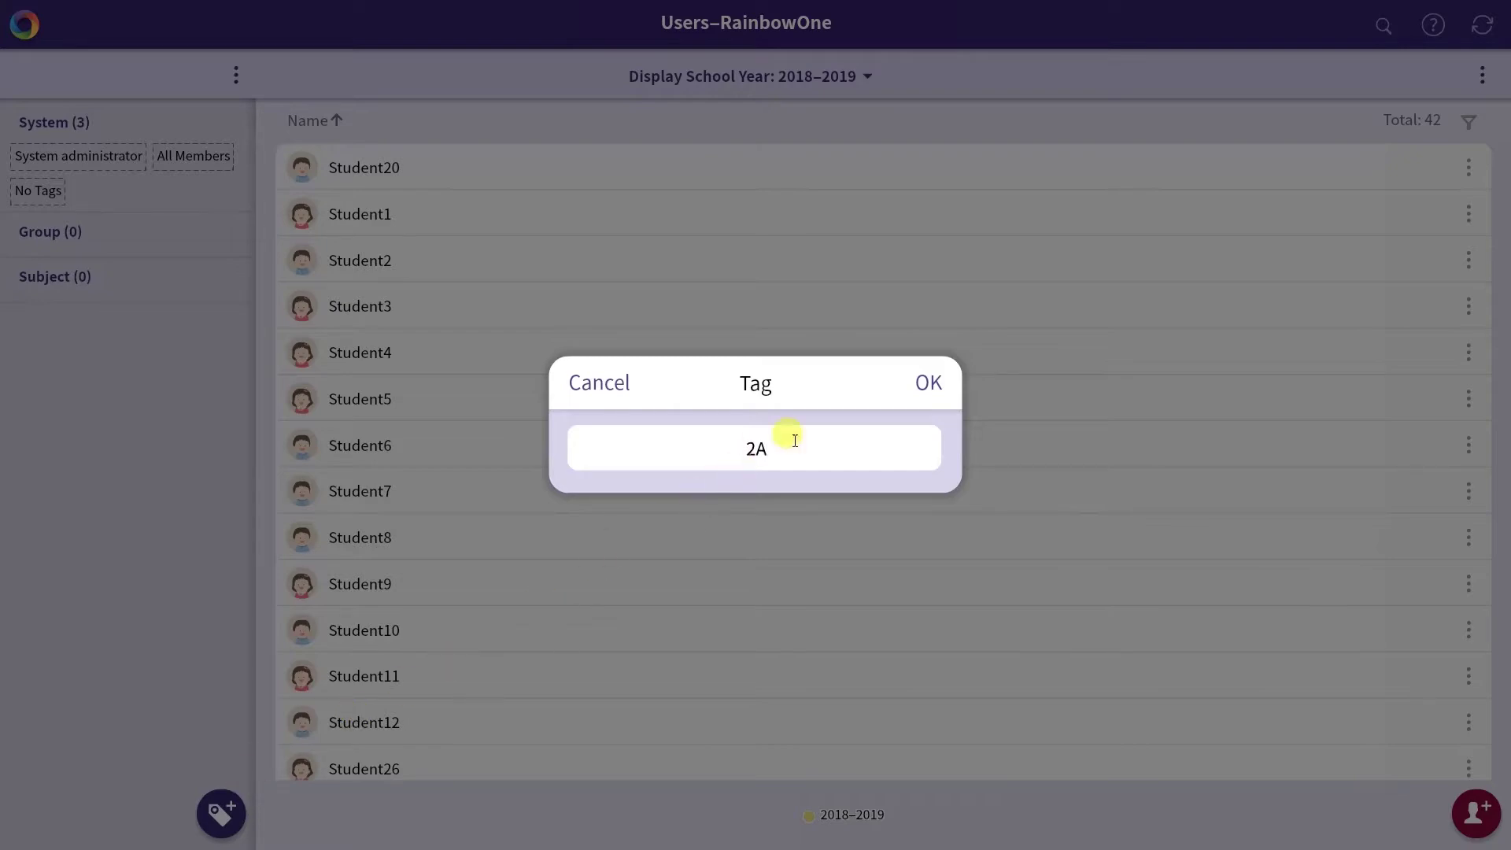
{"action": "left_click", "coordinate": [927, 382]}
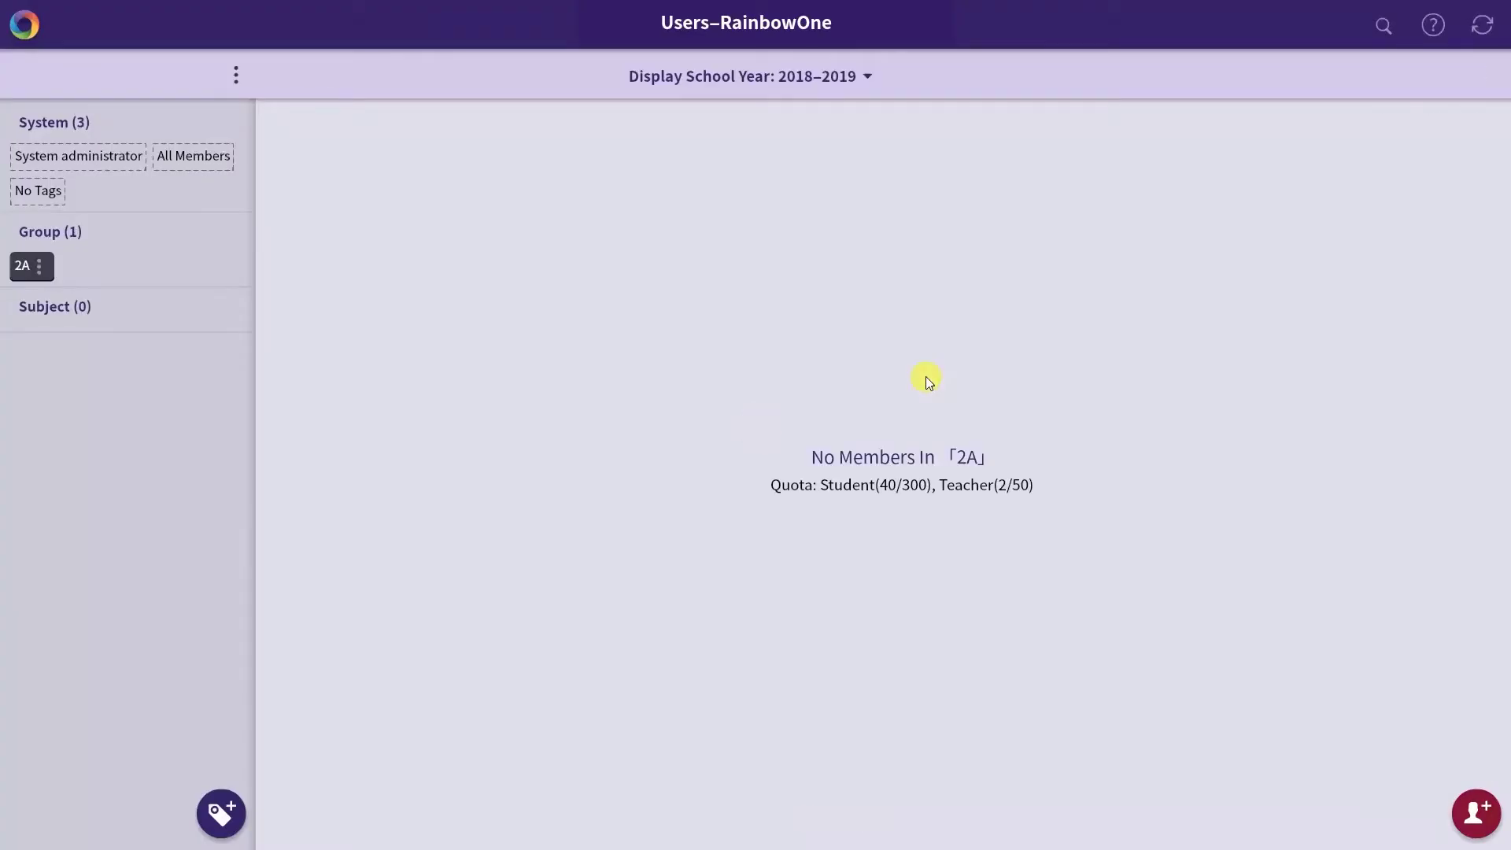
Select all members tagged 1A in school year 2017–2018 and add the 2018–2019 tag 2A to them.
{"action": "left_click", "coordinate": [821, 79]}
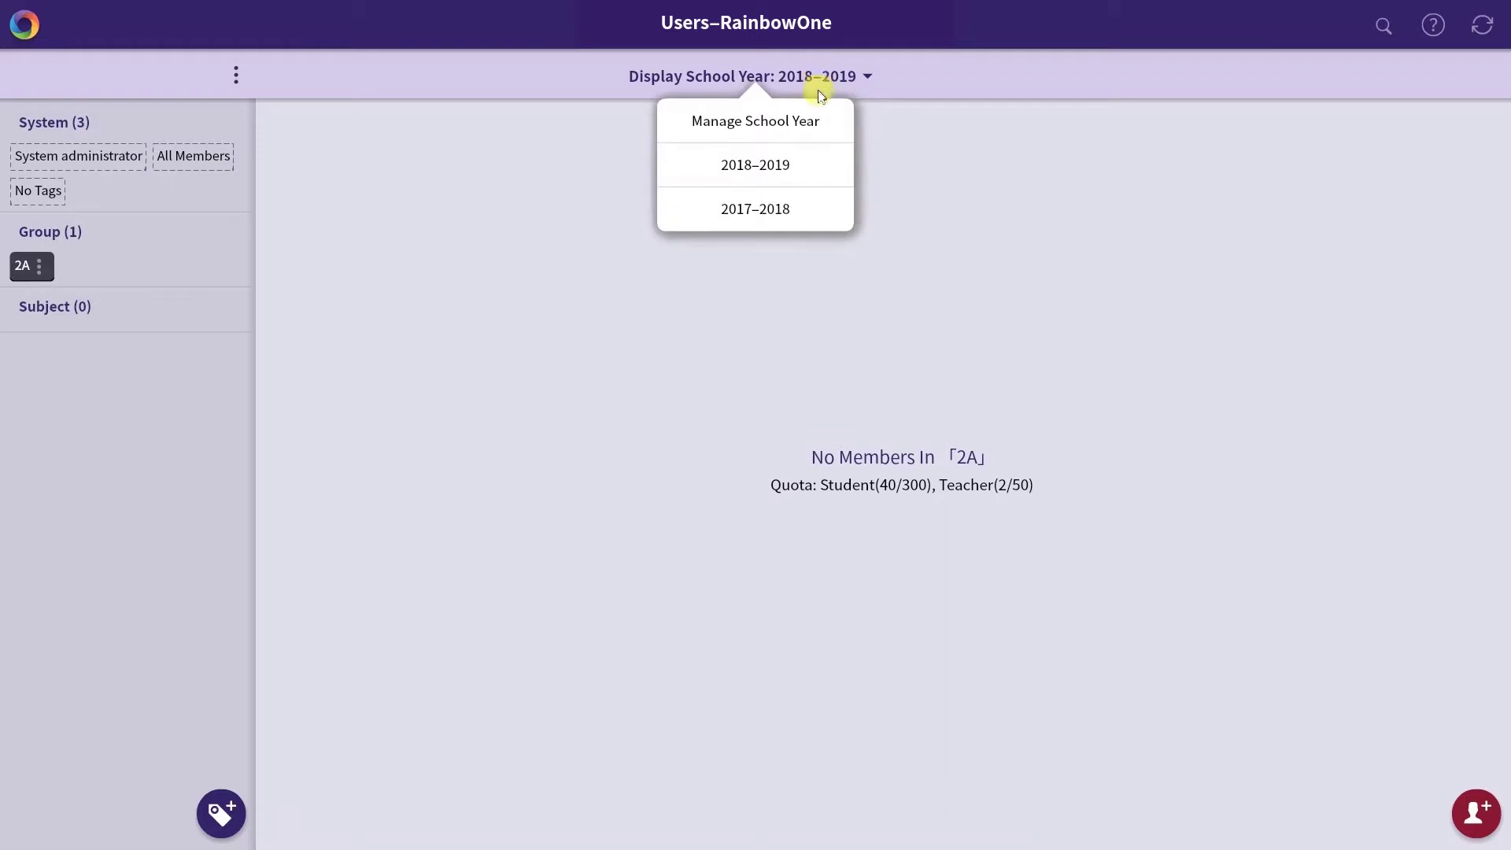
{"action": "left_click", "coordinate": [768, 213]}
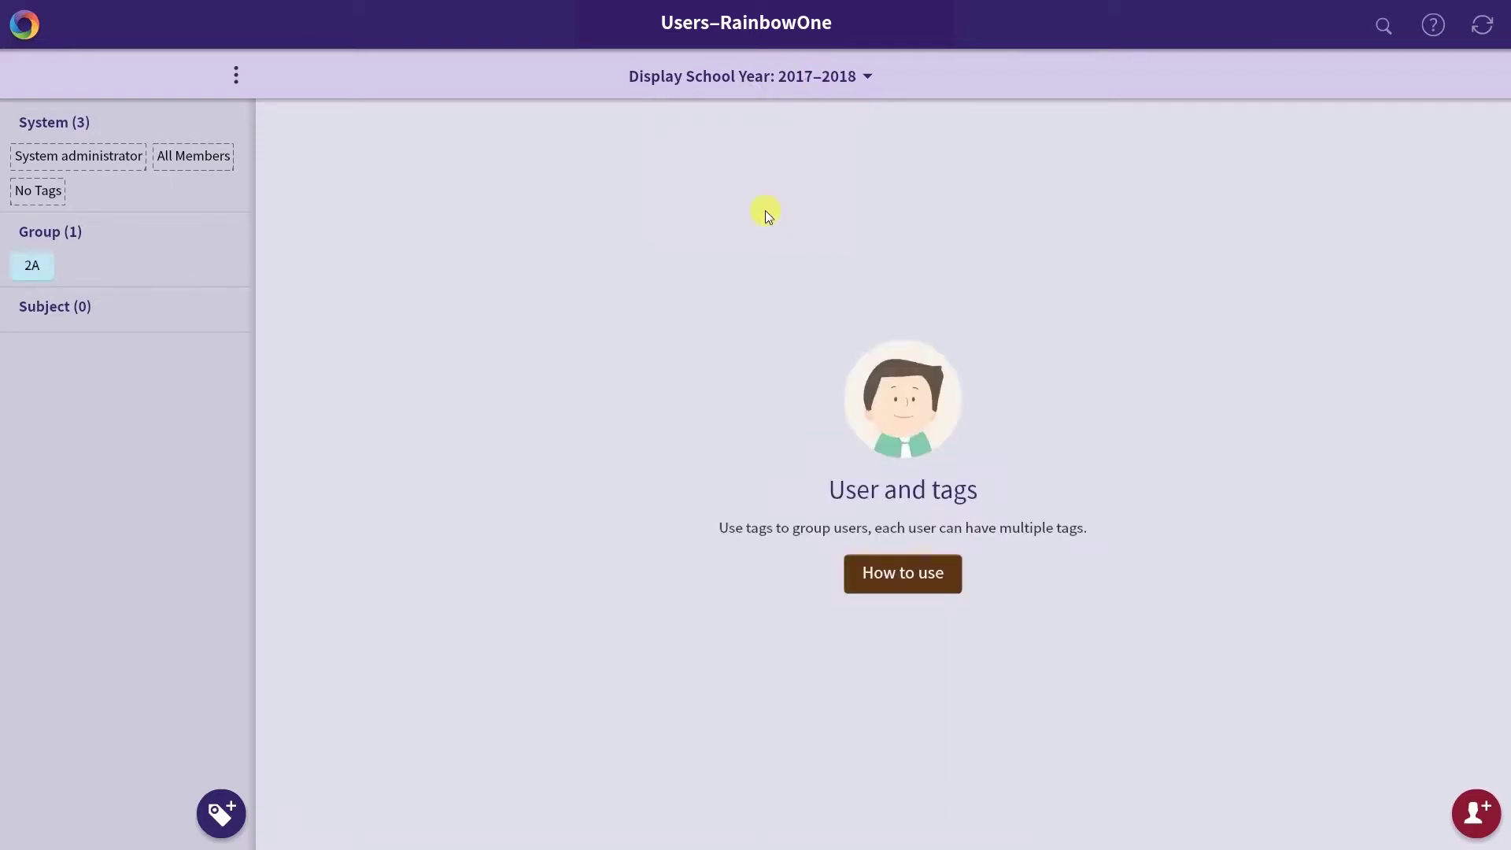
{"action": "left_click", "coordinate": [41, 279]}
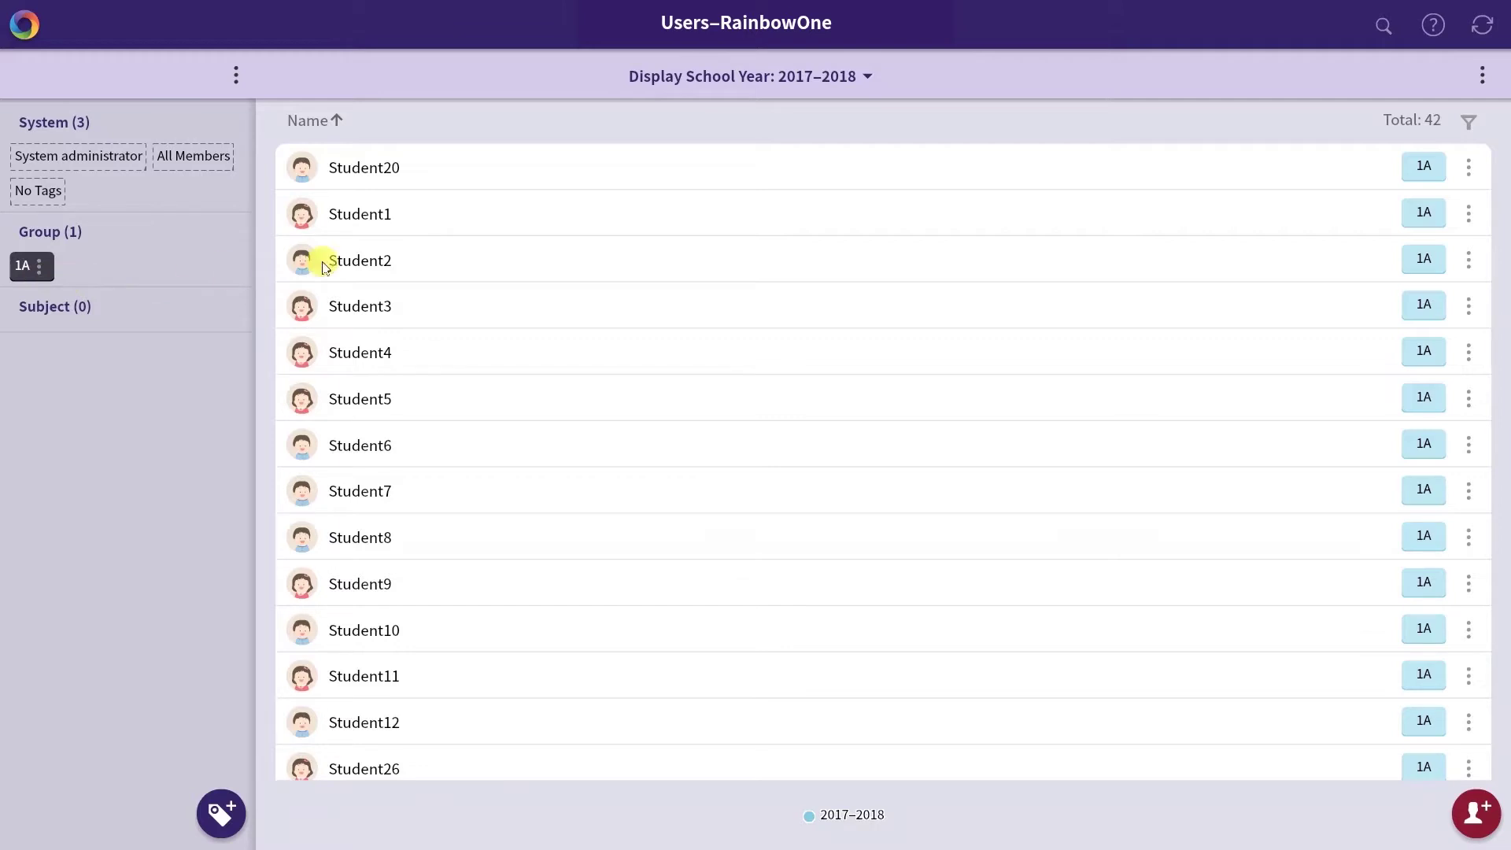
{"action": "left_click", "coordinate": [1480, 75]}
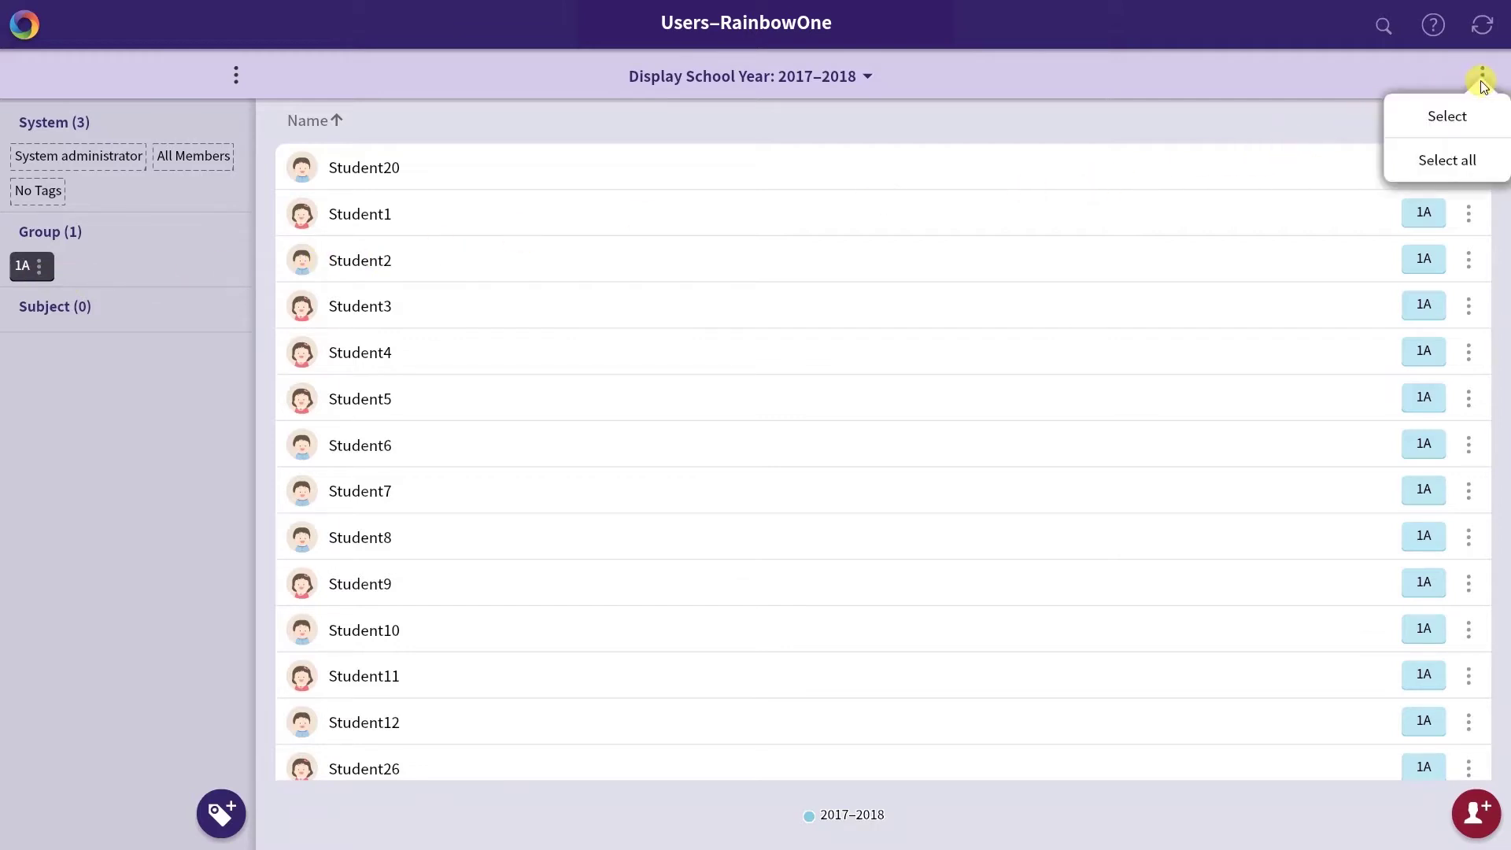
{"action": "left_click", "coordinate": [1446, 162]}
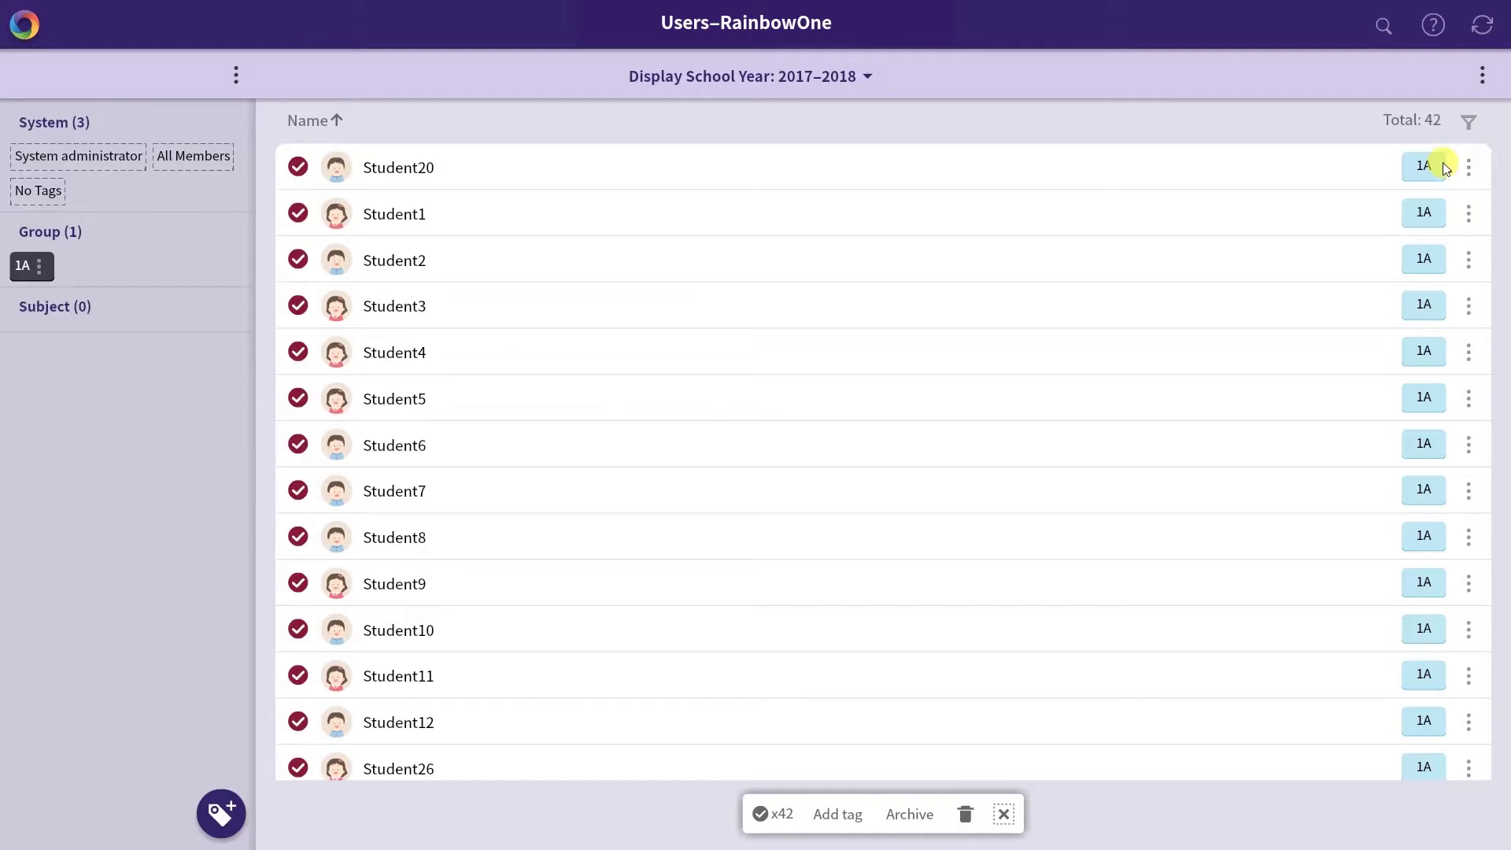
{"action": "left_click", "coordinate": [858, 819]}
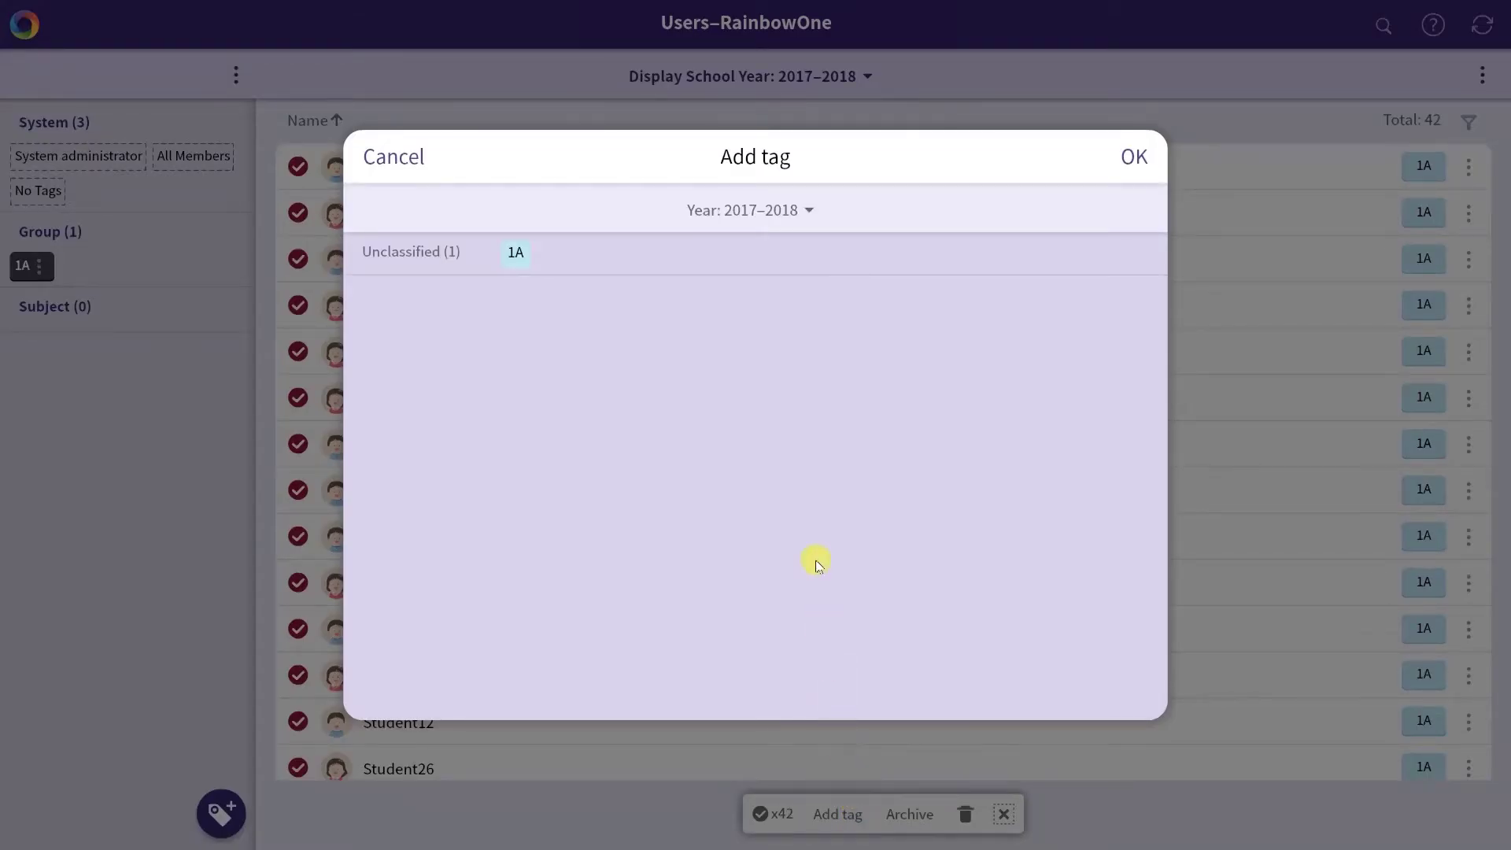
{"action": "left_click", "coordinate": [789, 220]}
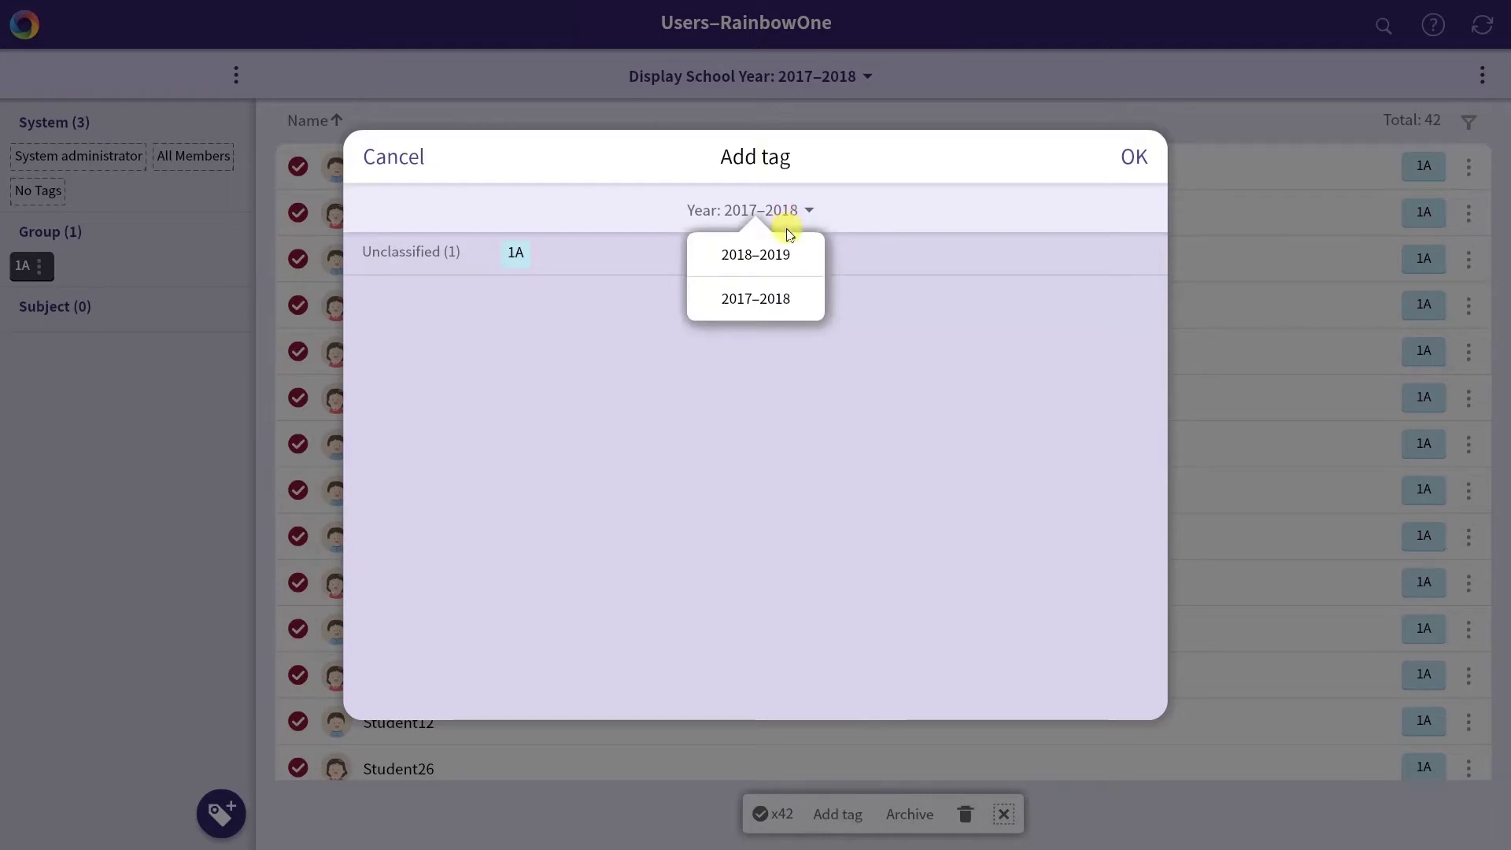
{"action": "left_click", "coordinate": [786, 256]}
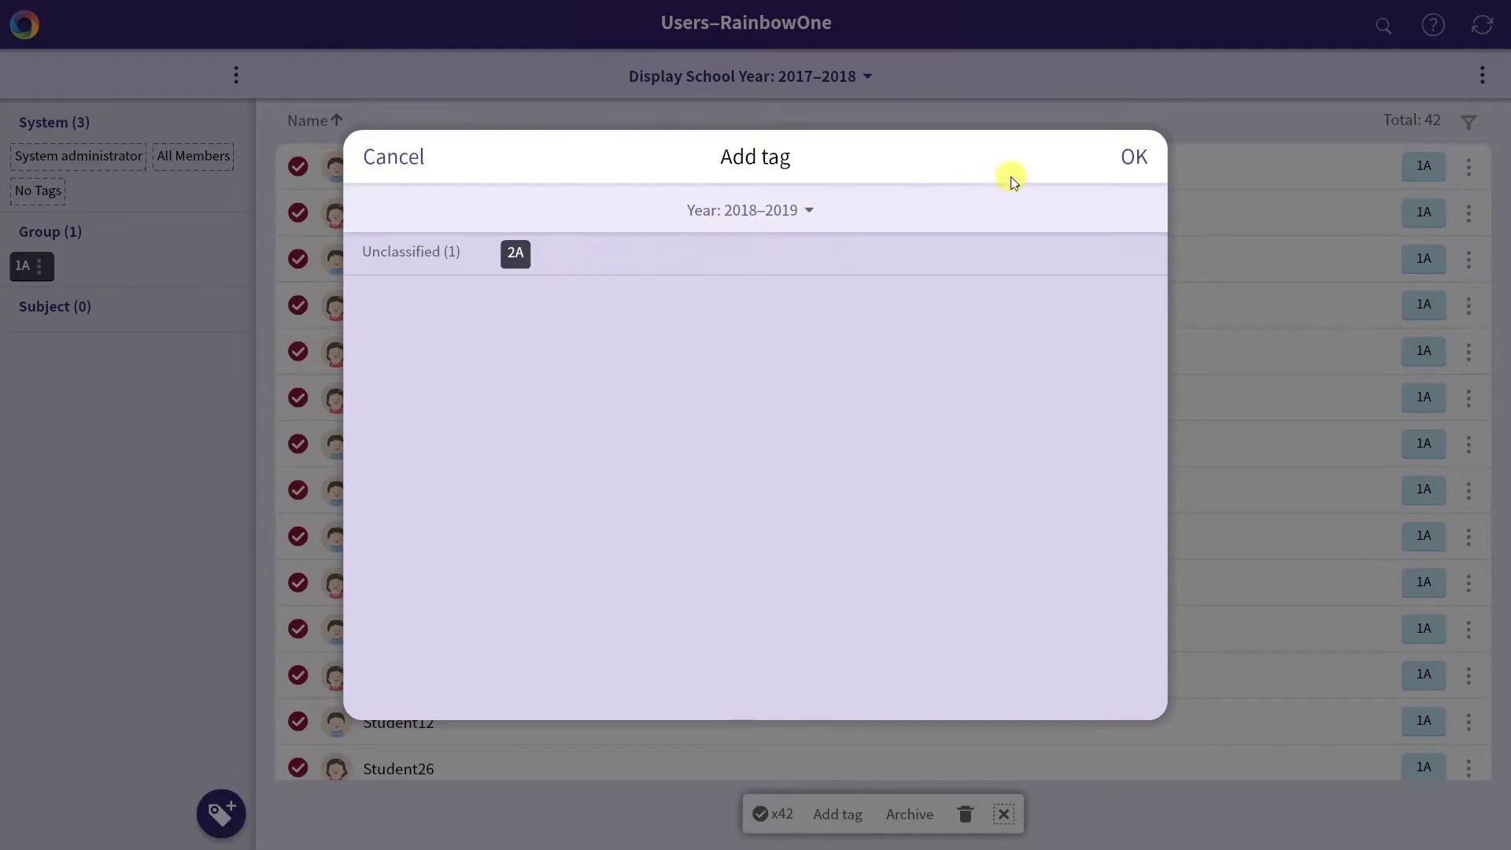
{"action": "left_click", "coordinate": [1122, 157]}
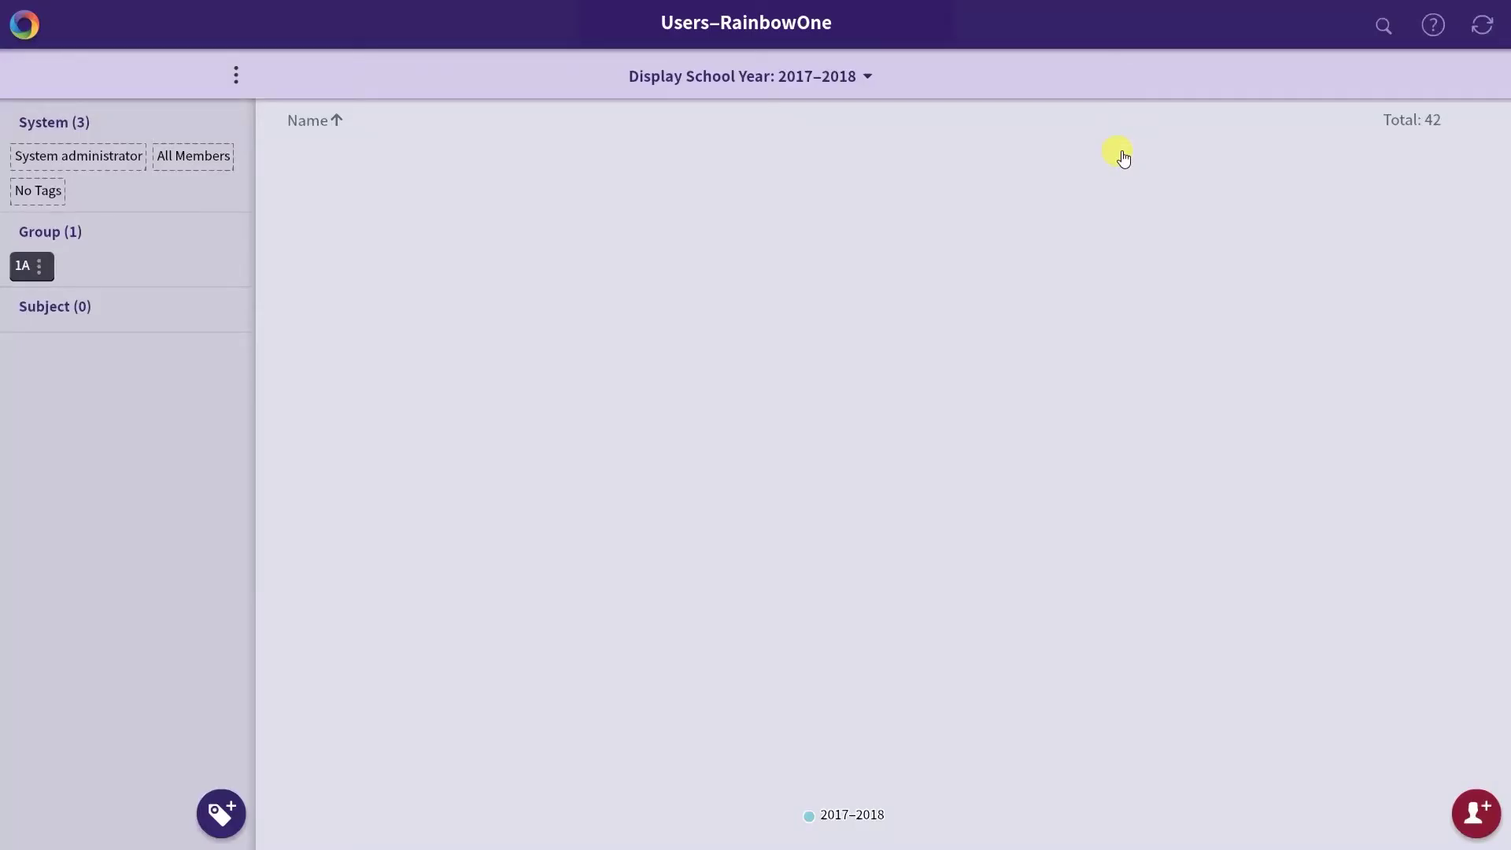
Display school year 2018–2019 and view the members tagged 2A.
{"action": "left_click", "coordinate": [854, 78]}
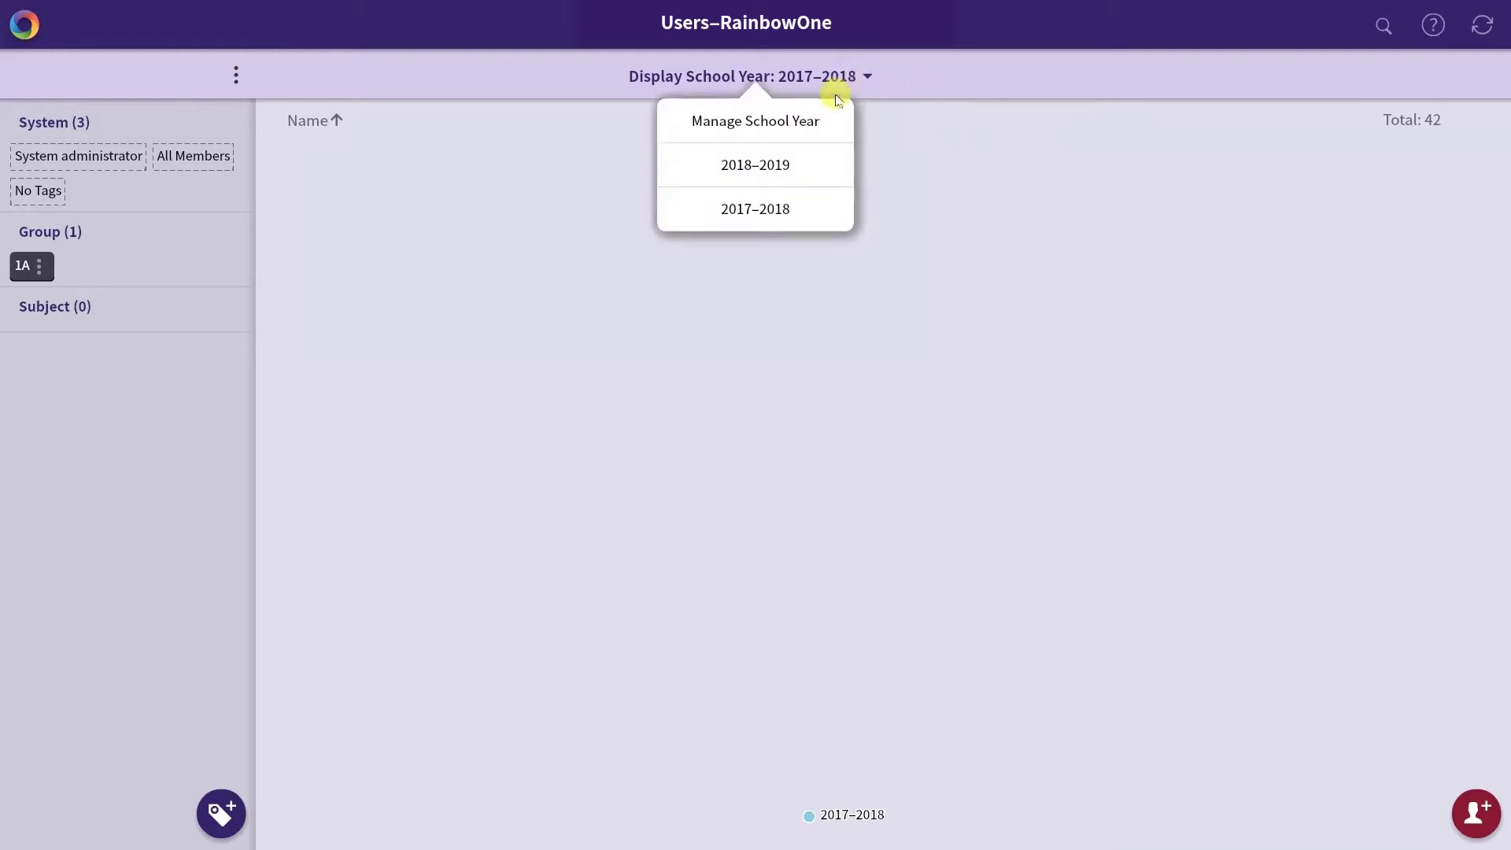
{"action": "left_click", "coordinate": [803, 161]}
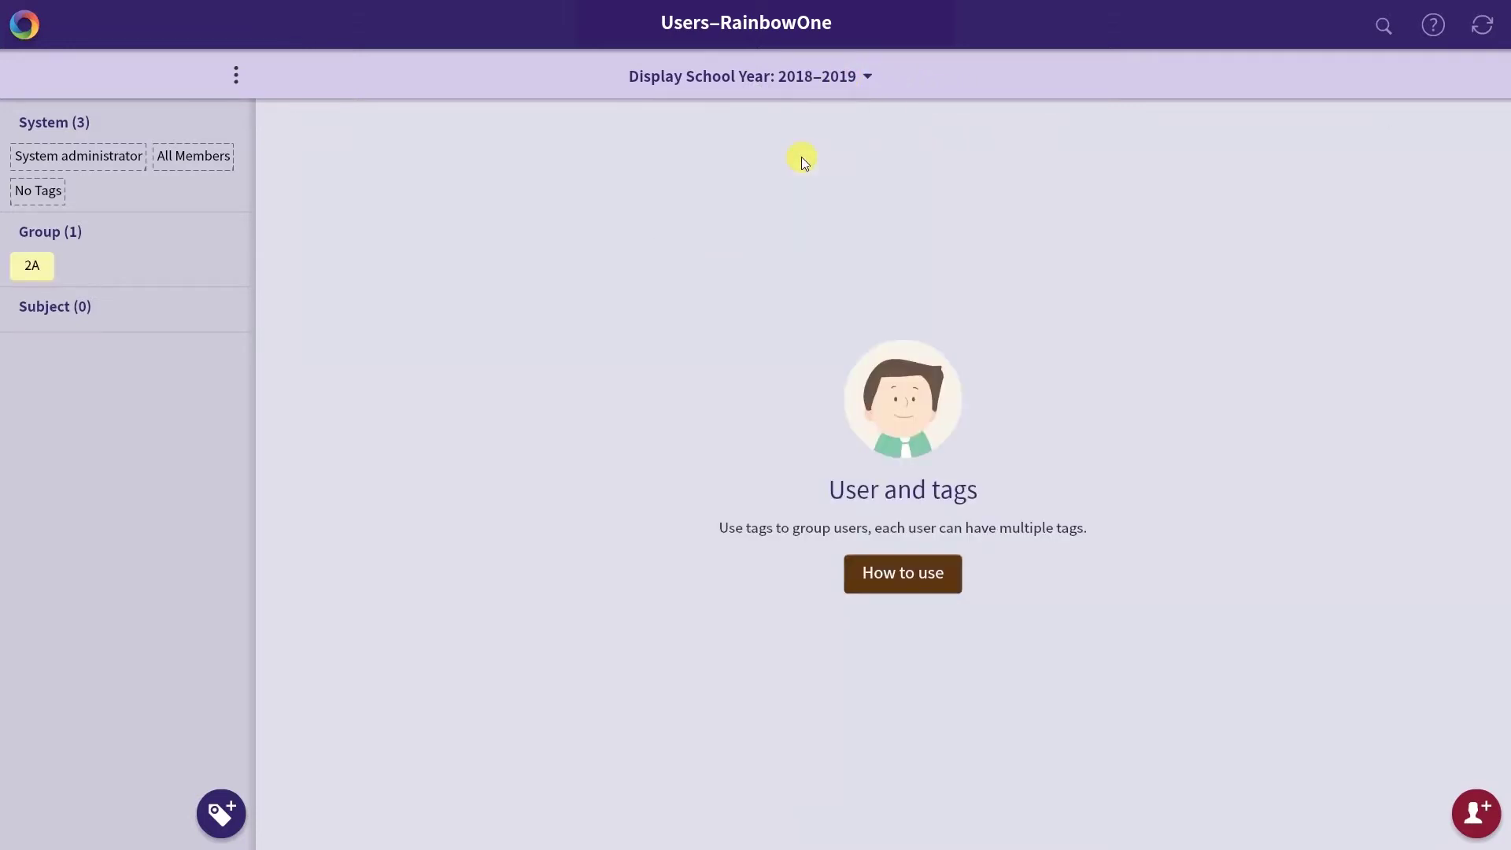
{"action": "left_click", "coordinate": [32, 265]}
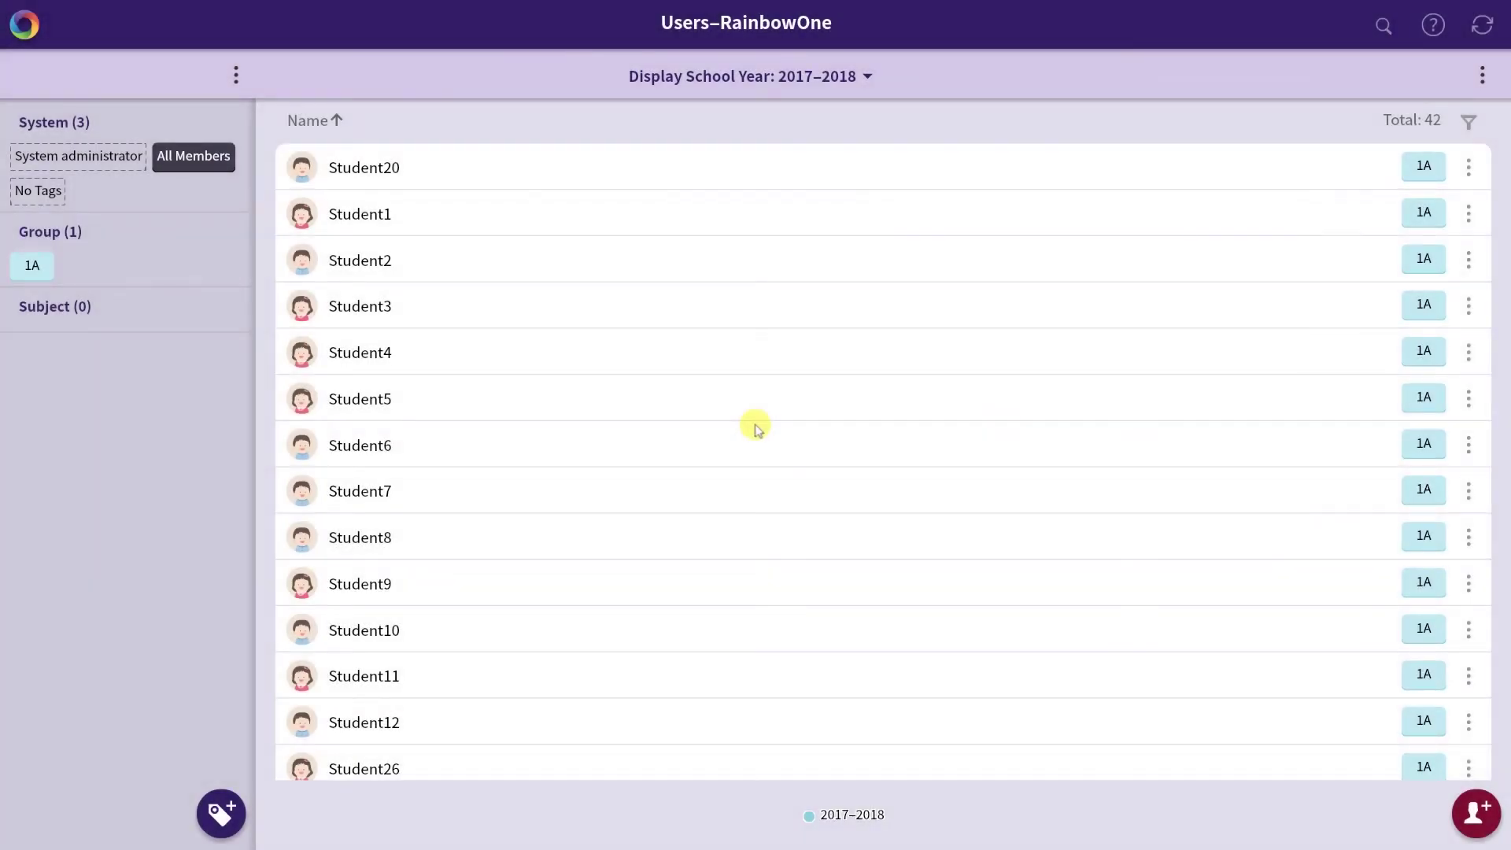
Export the 2017–2018 school year data to the Desktop as ro_data_2017-2018.xlsx.
{"action": "left_click", "coordinate": [770, 78]}
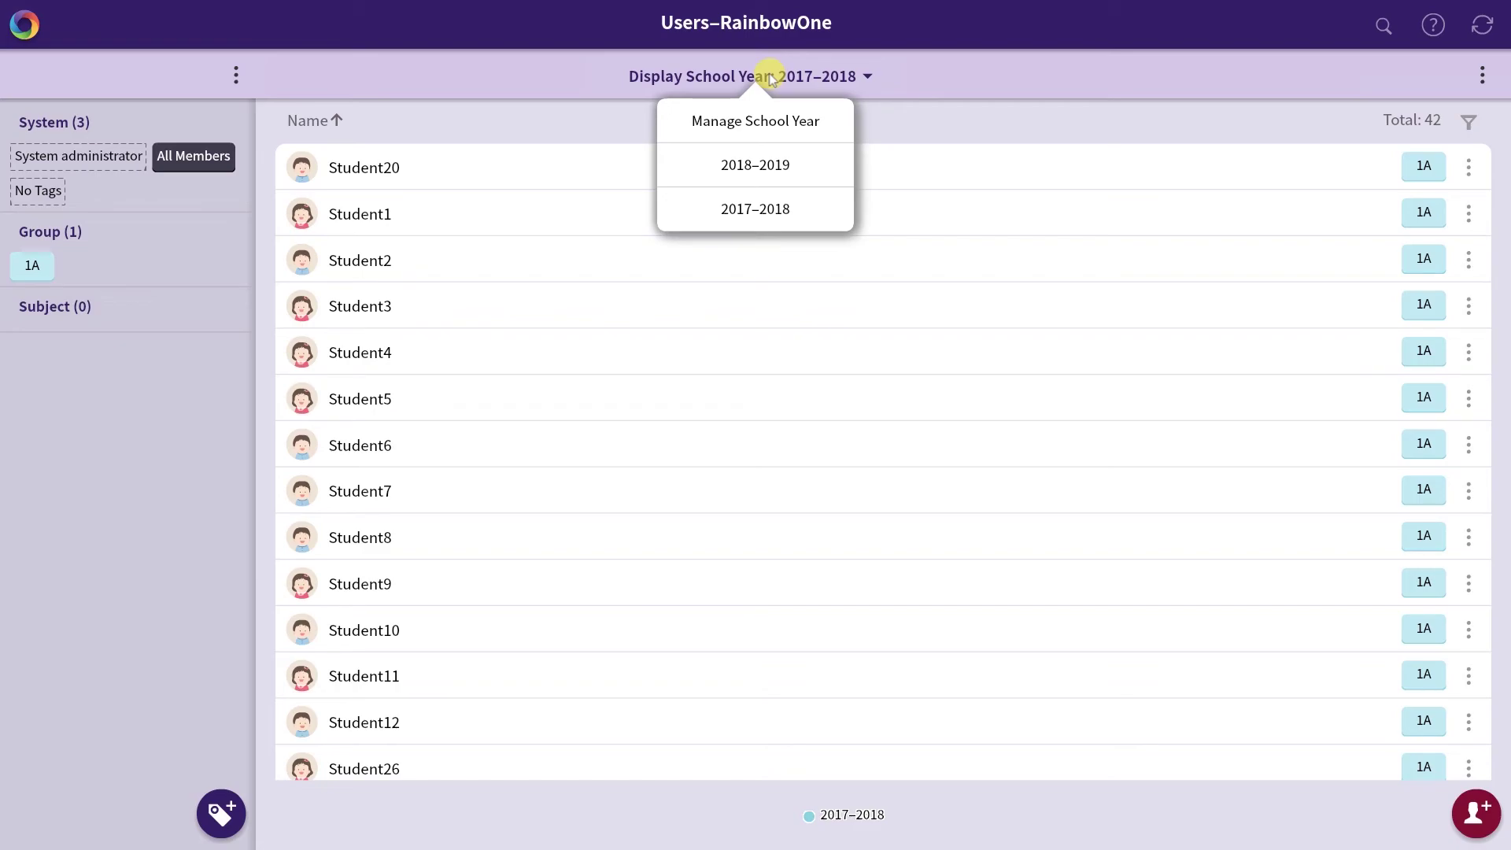
{"action": "left_click", "coordinate": [752, 122]}
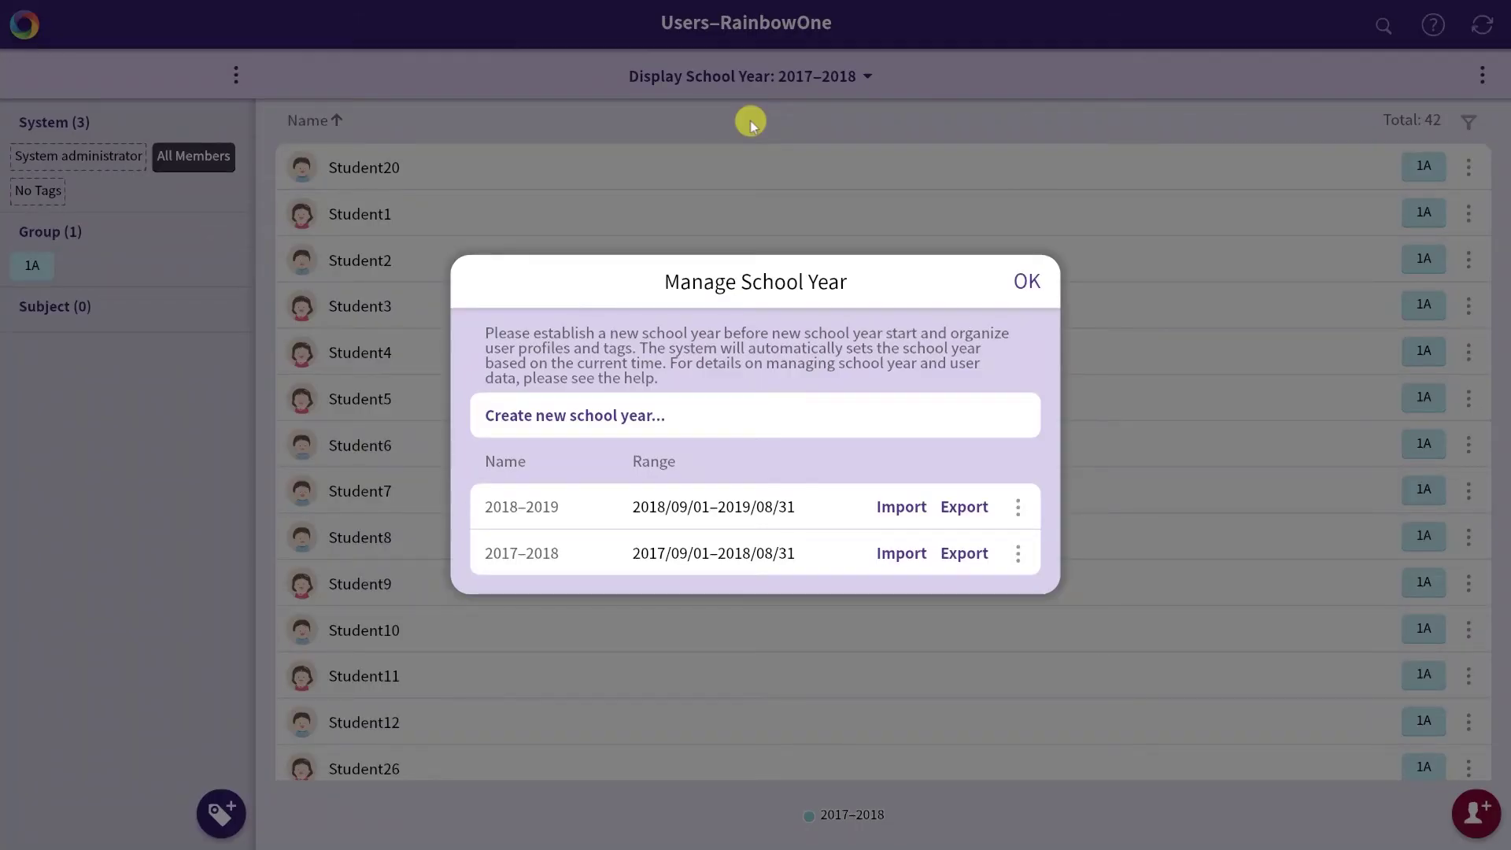
{"action": "left_click", "coordinate": [969, 555]}
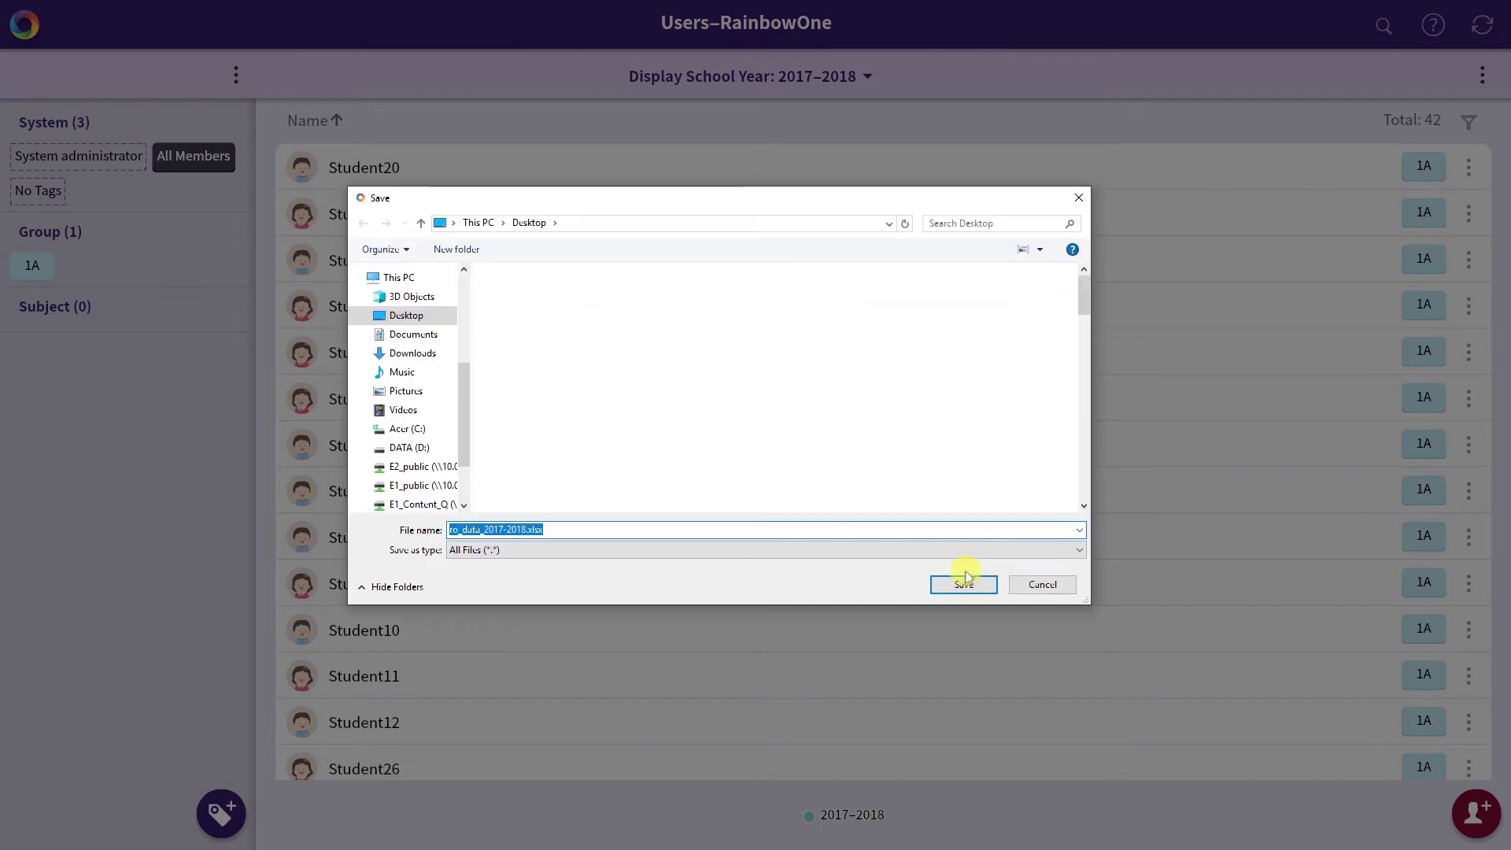
{"action": "left_click", "coordinate": [963, 584]}
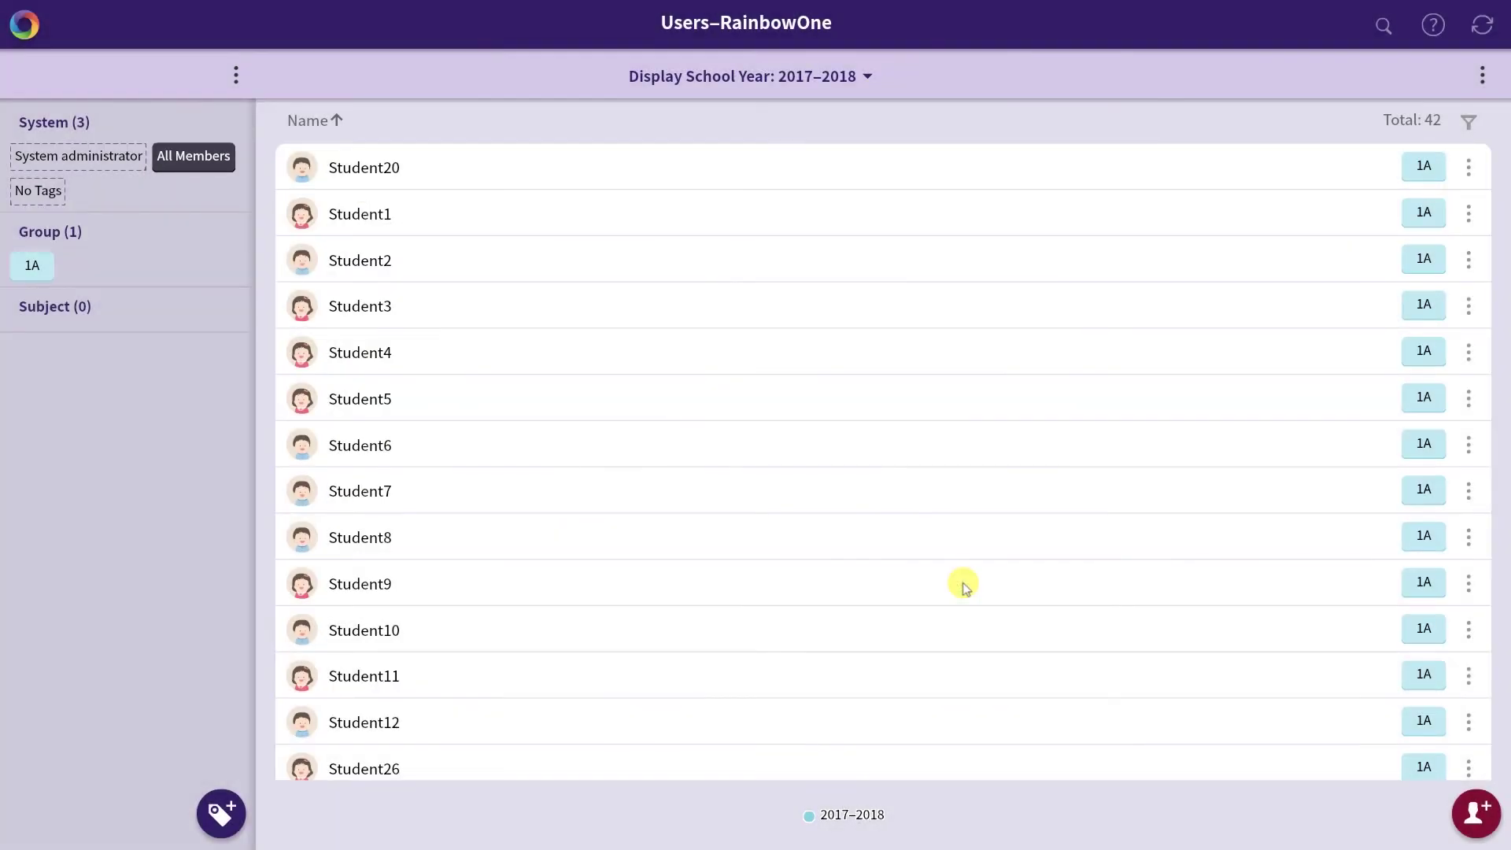
In the exported workbook in Excel, fill the new tag column with 2A for all users from cell M2 down.
{"action": "left_click_drag", "start_coordinate": [959, 811], "coordinate": [1177, 810]}
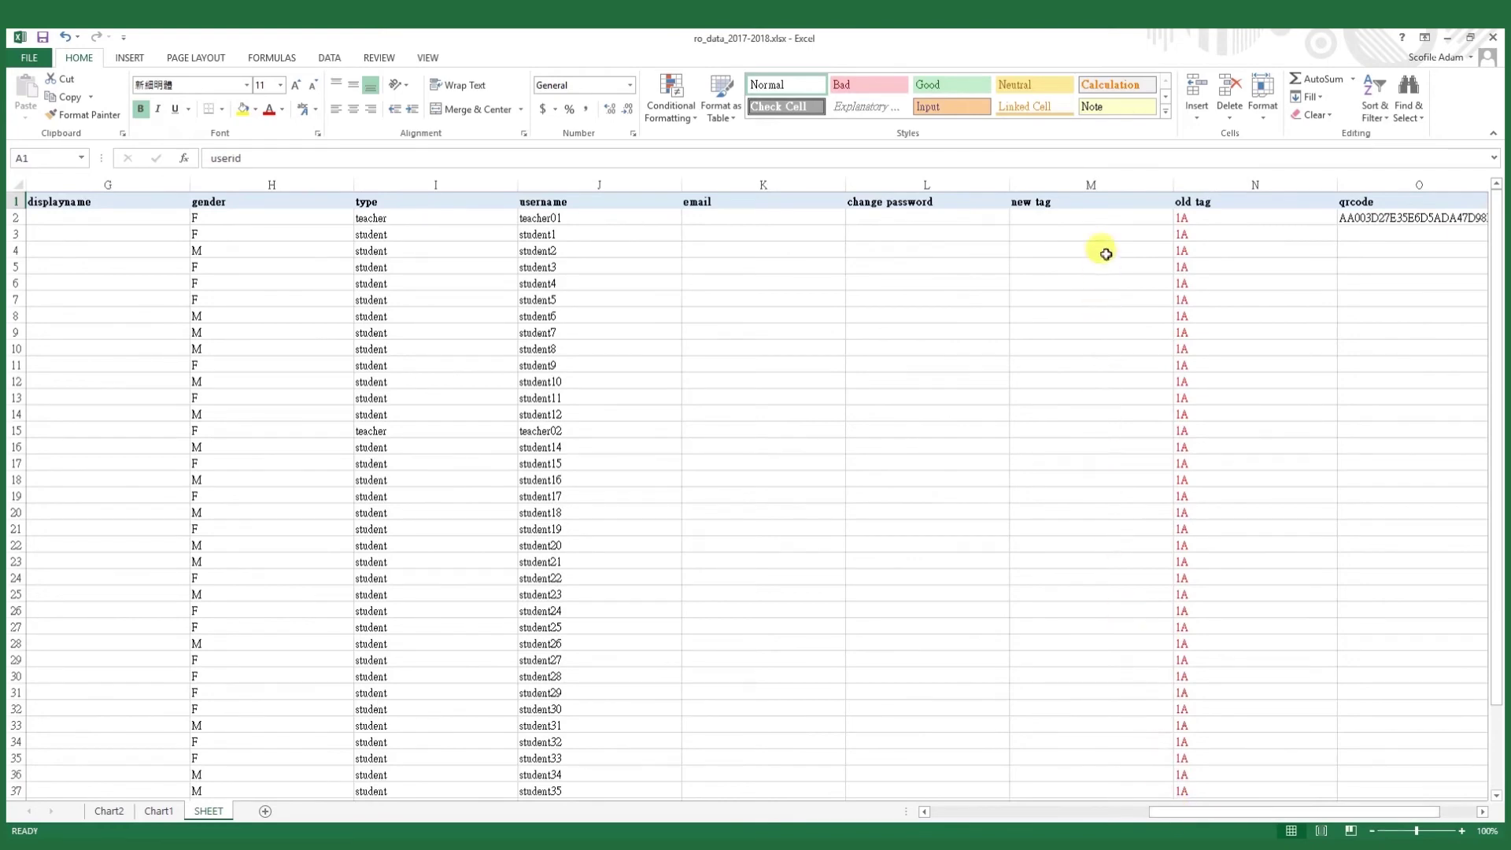
{"action": "left_click", "coordinate": [1101, 217]}
{"action": "type", "text": "2A"}
{"action": "key", "text": "ctrl+Return"}
{"action": "key", "text": "ctrl+c"}
{"action": "left_click_drag", "start_coordinate": [1087, 234], "coordinate": [1087, 736]}
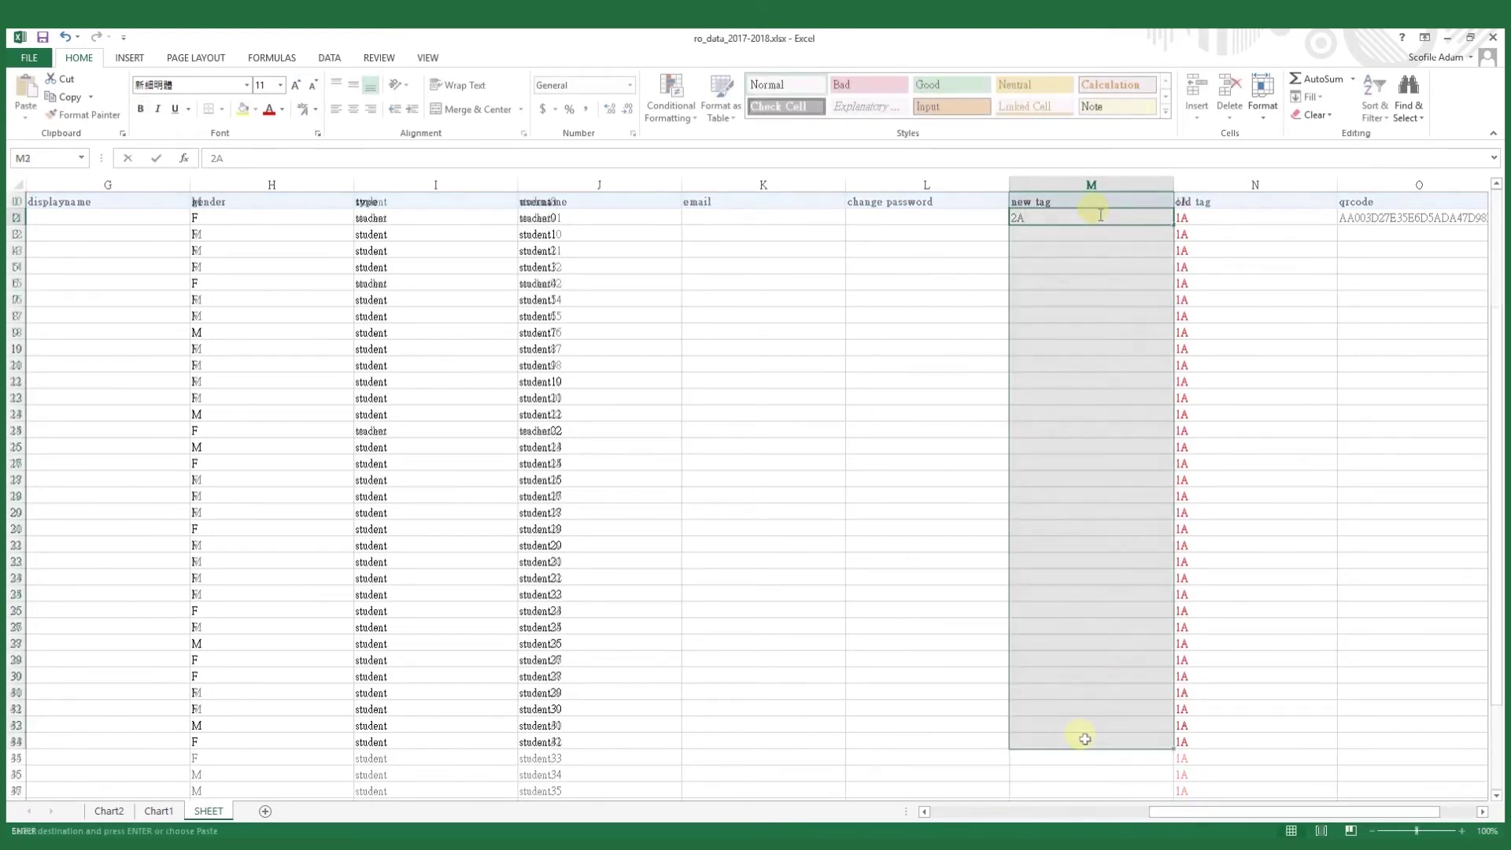
{"action": "key", "text": "ctrl+v"}
Change the new tag of student14 to 2A,English and of student15 to 2A,Math, and save the workbook.
{"action": "left_click", "coordinate": [1099, 443]}
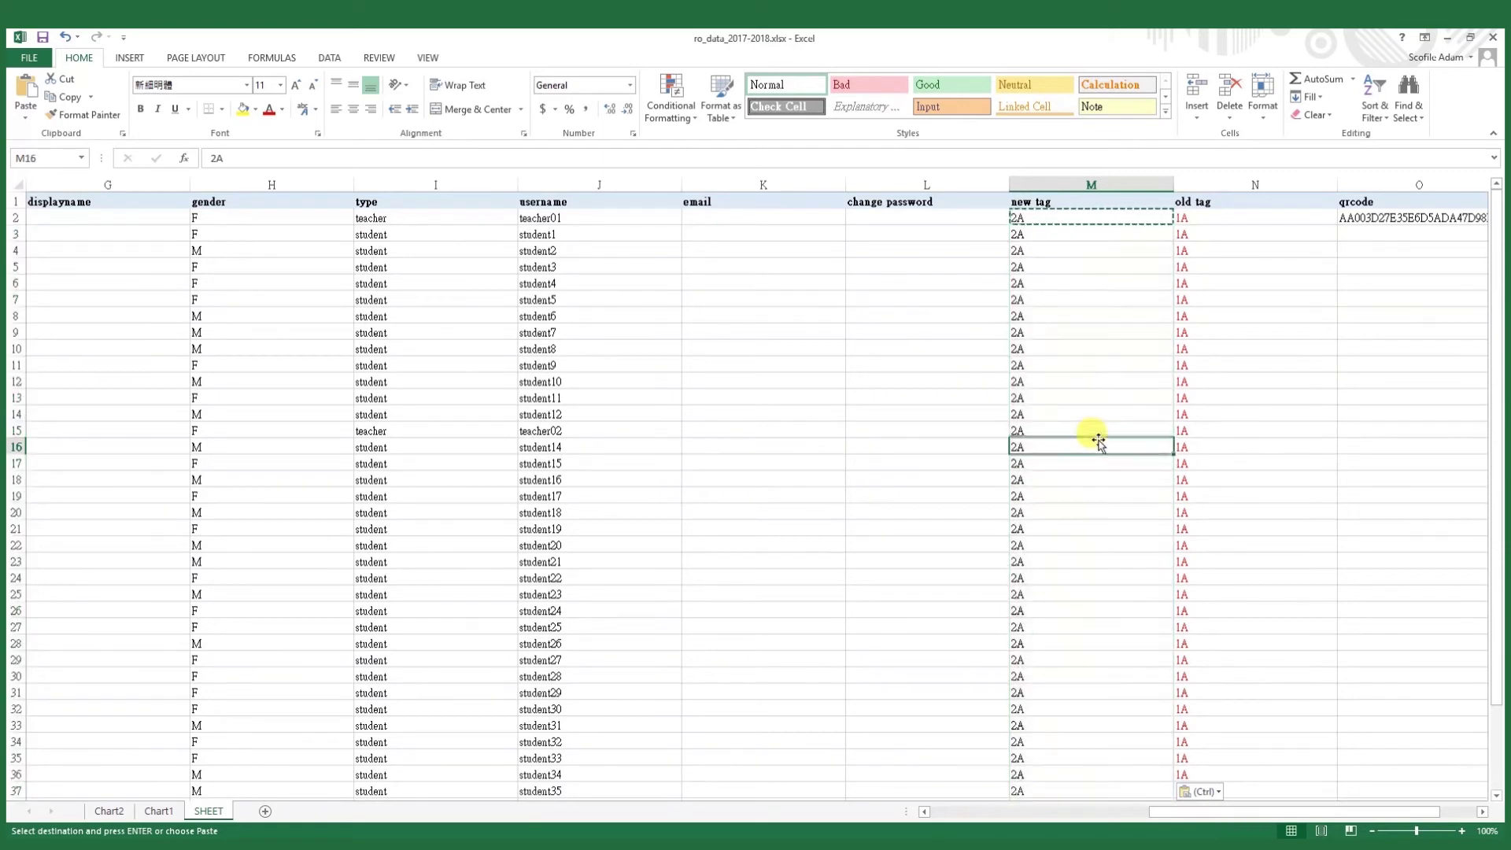
{"action": "double_click", "coordinate": [1101, 443]}
{"action": "type", "text": ",English"}
{"action": "key", "text": "Return"}
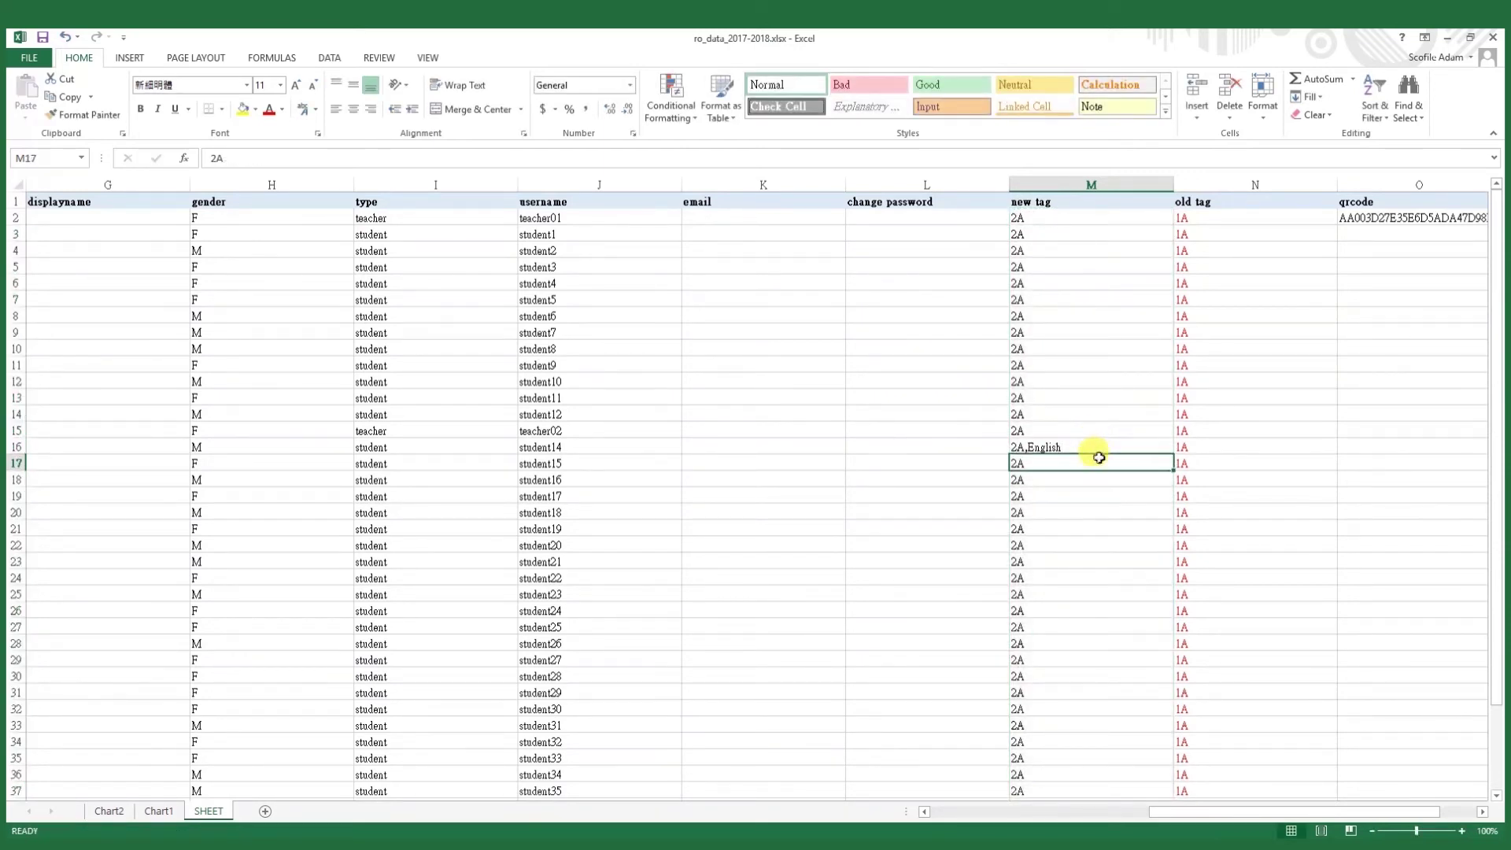
{"action": "double_click", "coordinate": [1100, 460]}
{"action": "type", "text": ",Math"}
{"action": "key", "text": "Return"}
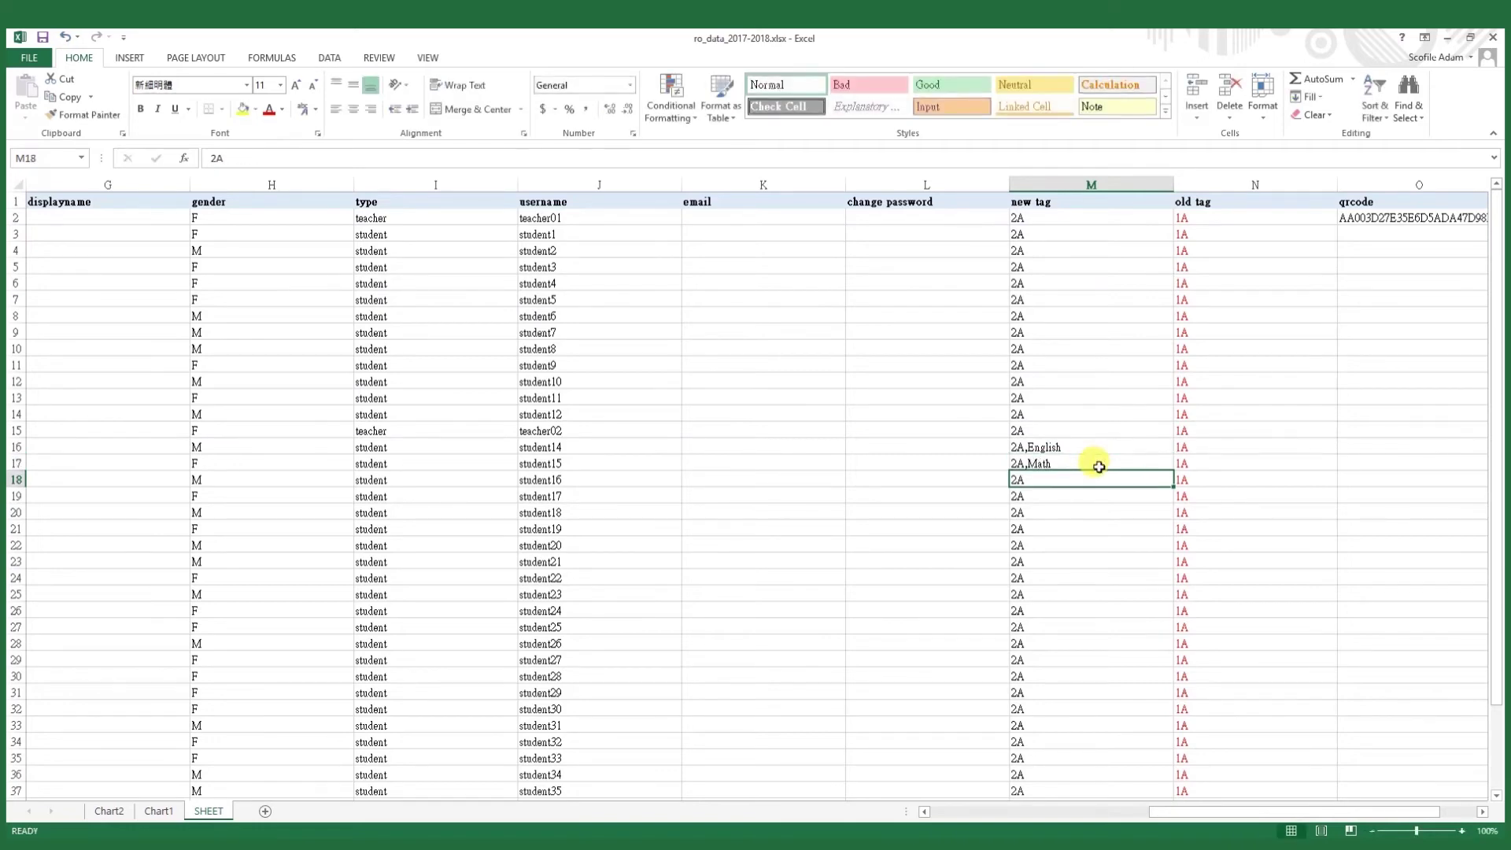
{"action": "left_click", "coordinate": [17, 63]}
{"action": "left_click", "coordinate": [49, 180]}
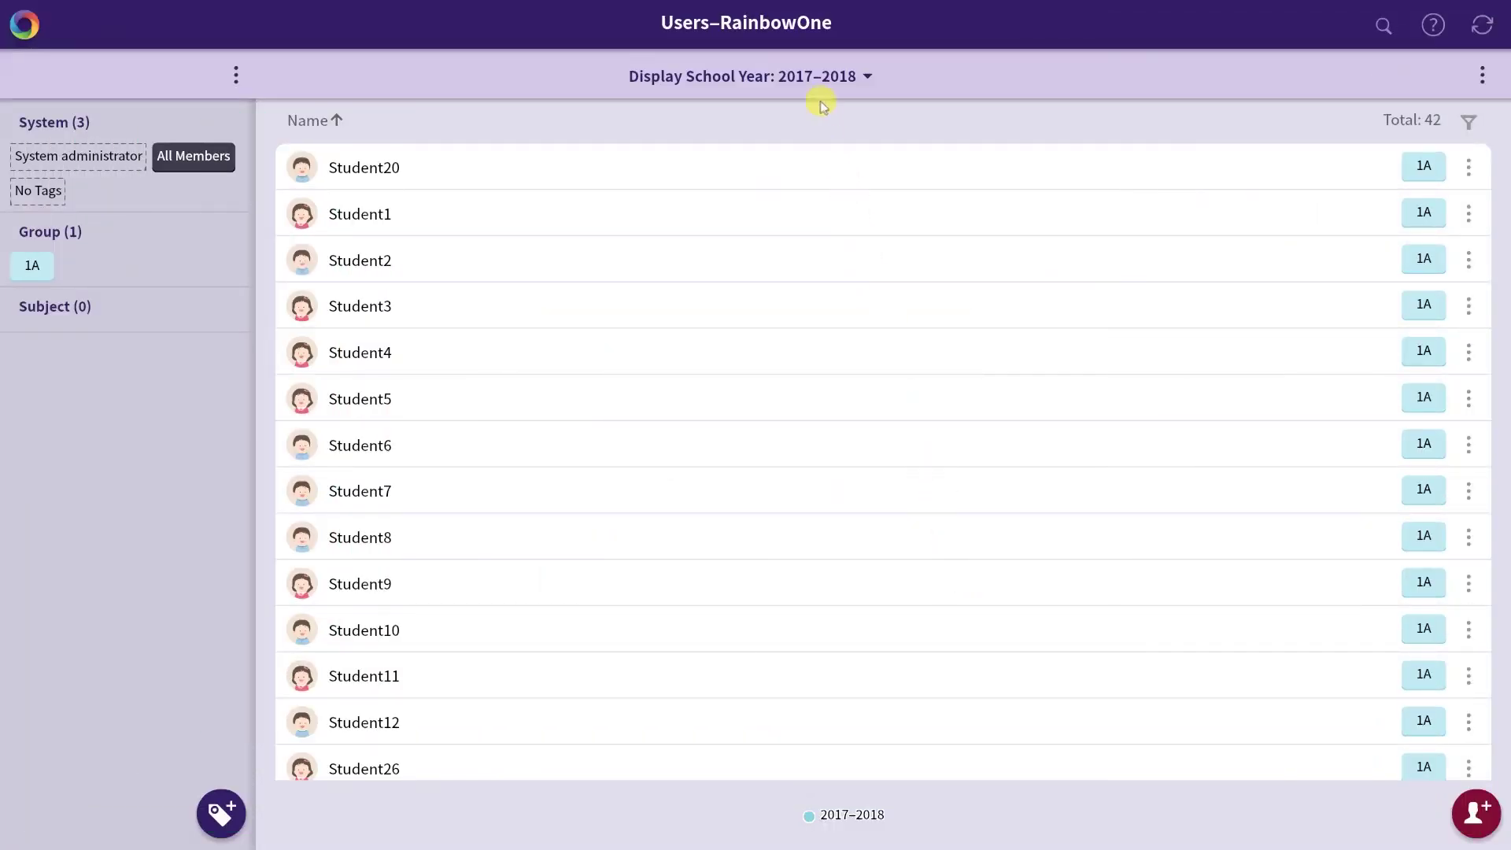
Back in RainbowOne, import ro_data_2017-2018.xlsx into the 2018–2019 school year, accept the update, and display that year's members.
{"action": "left_click", "coordinate": [803, 86]}
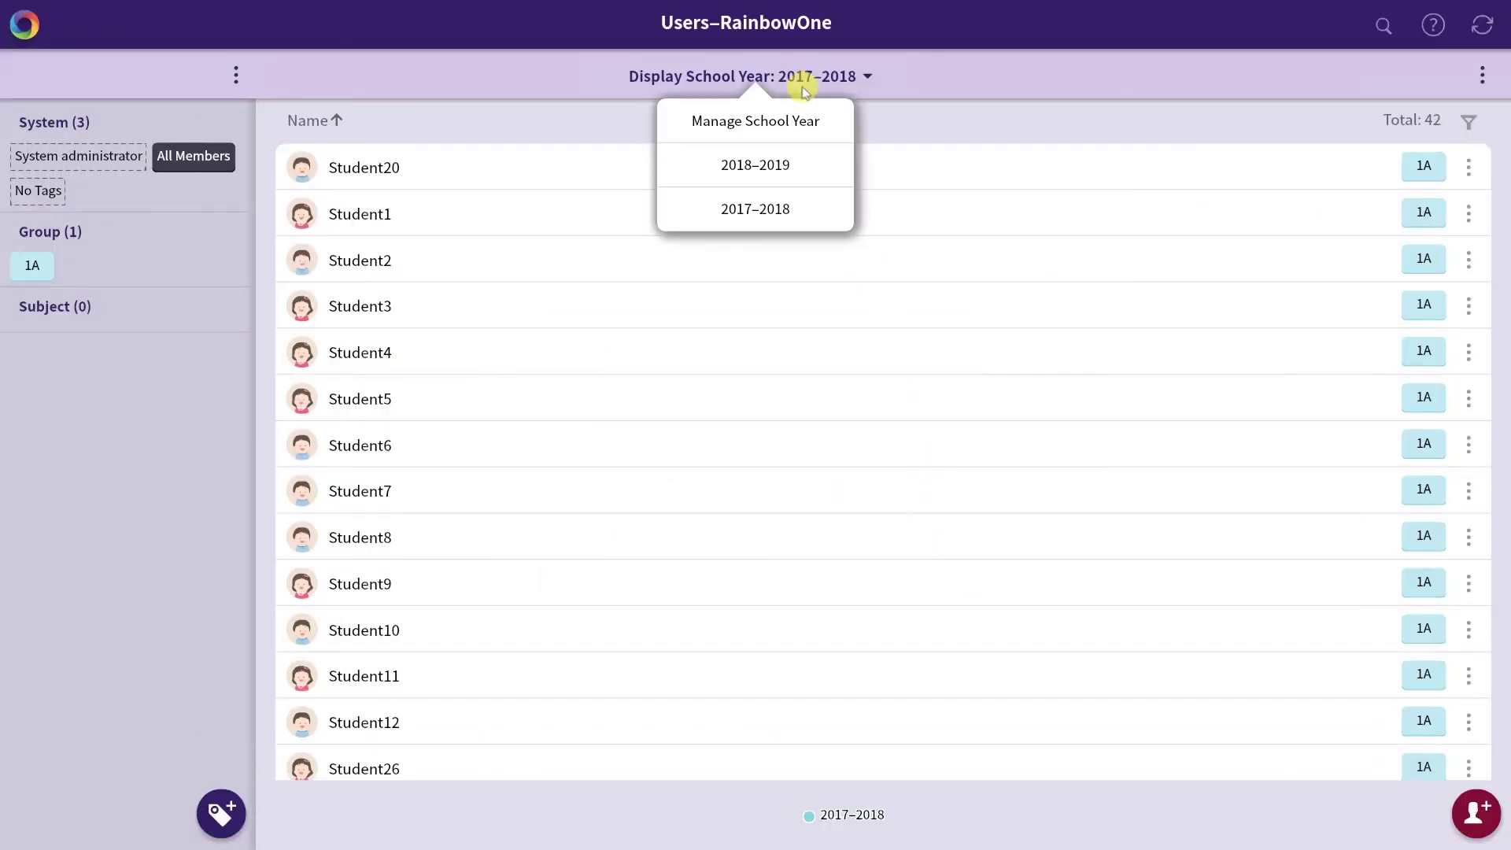
{"action": "left_click", "coordinate": [756, 122]}
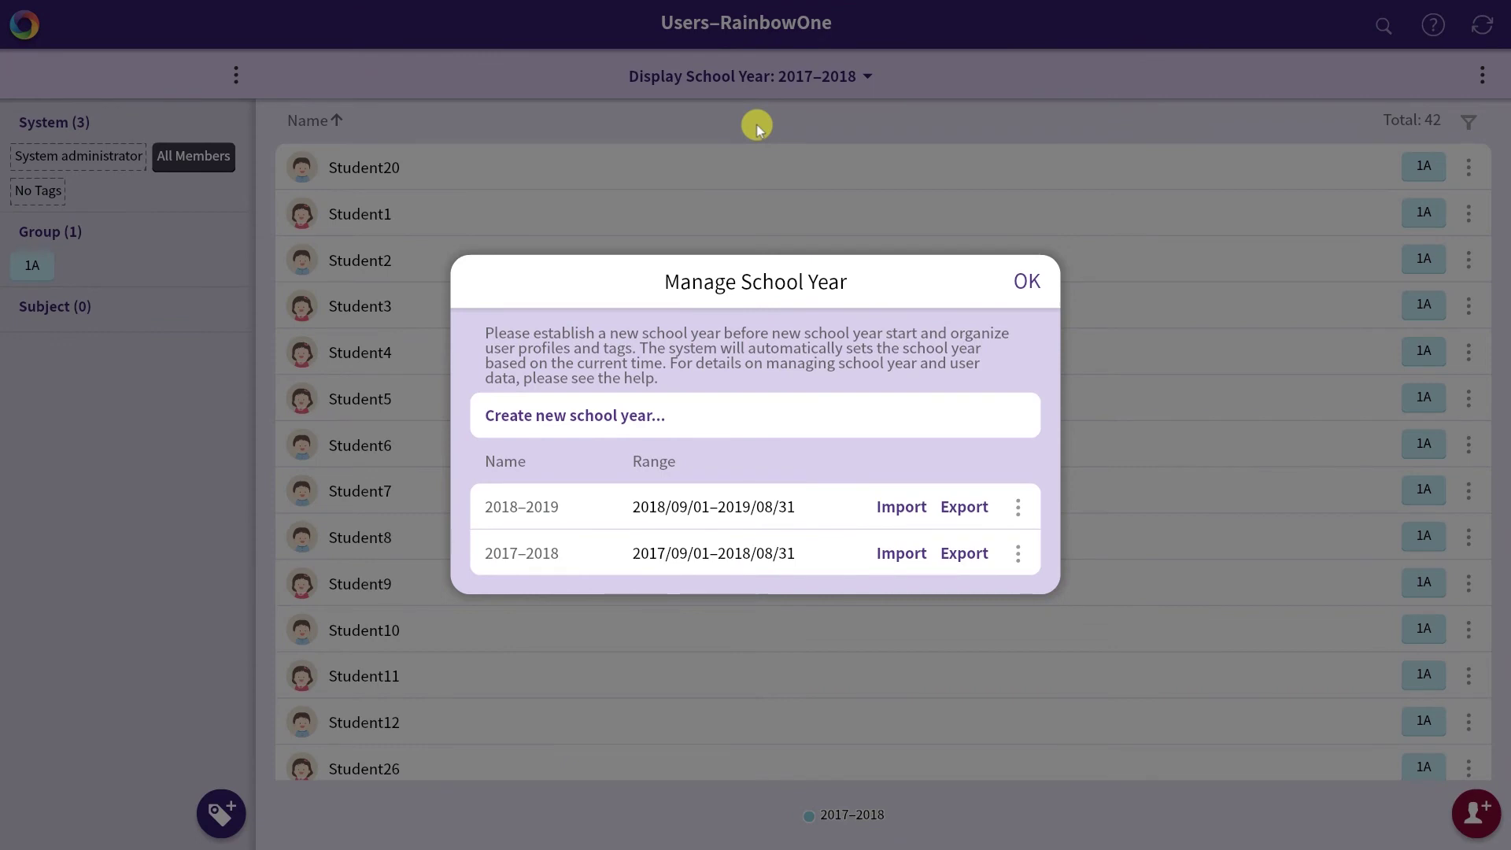
{"action": "left_click", "coordinate": [901, 507]}
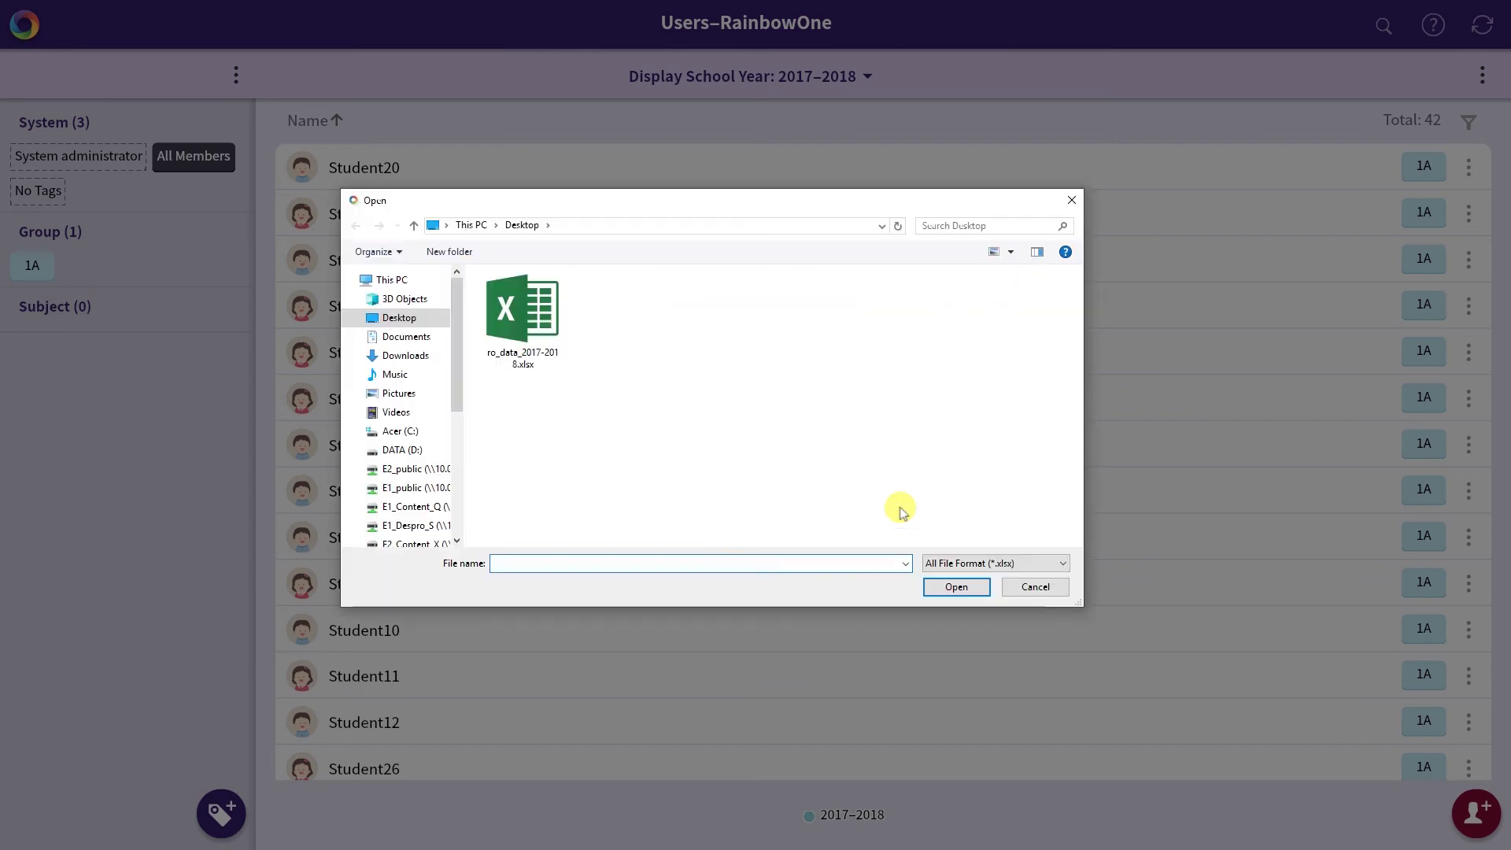
{"action": "left_click", "coordinate": [521, 315]}
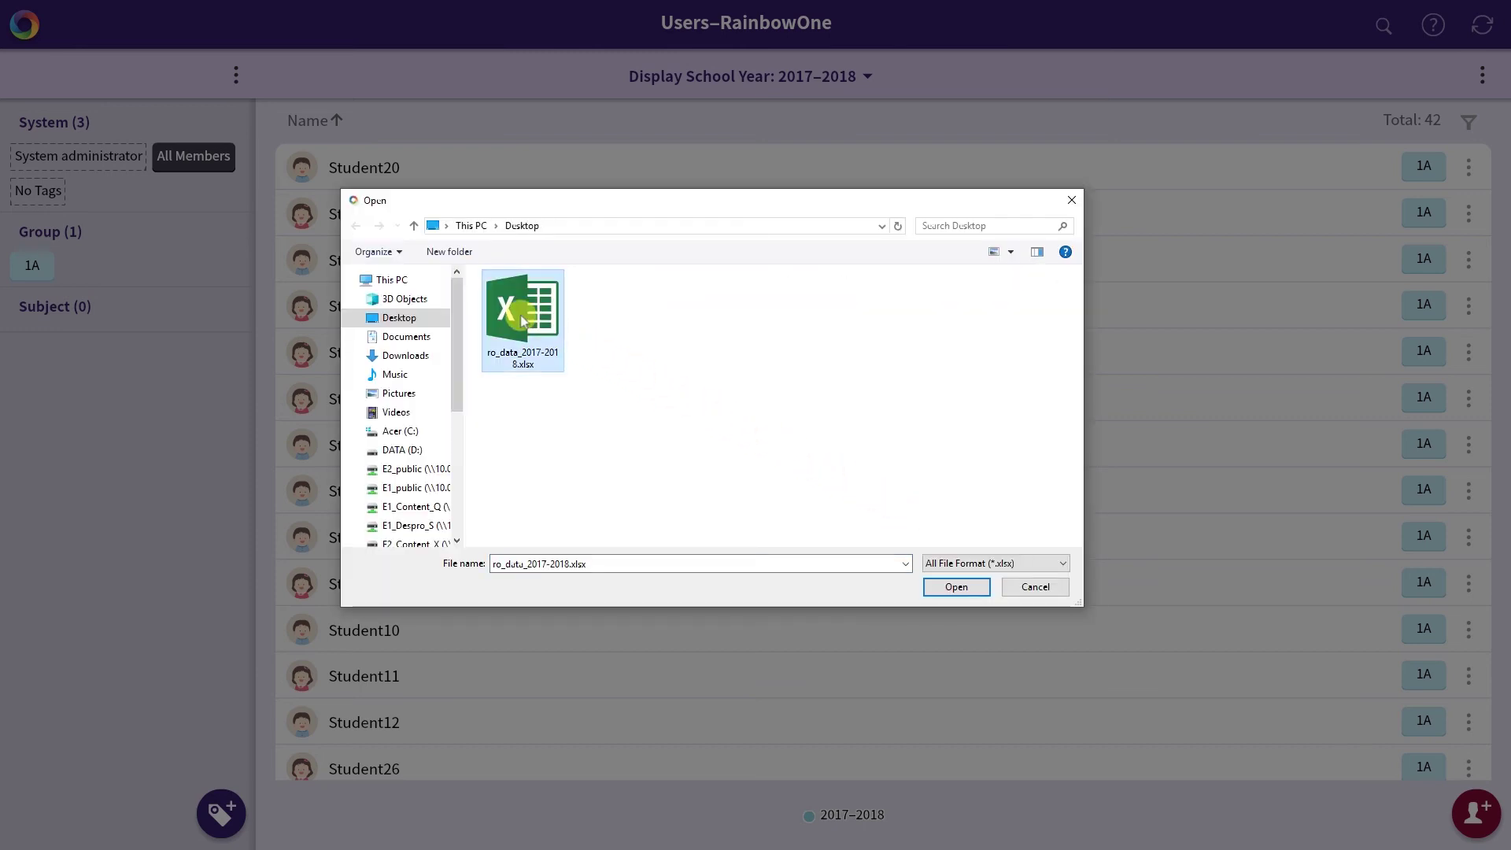
{"action": "left_click", "coordinate": [957, 587]}
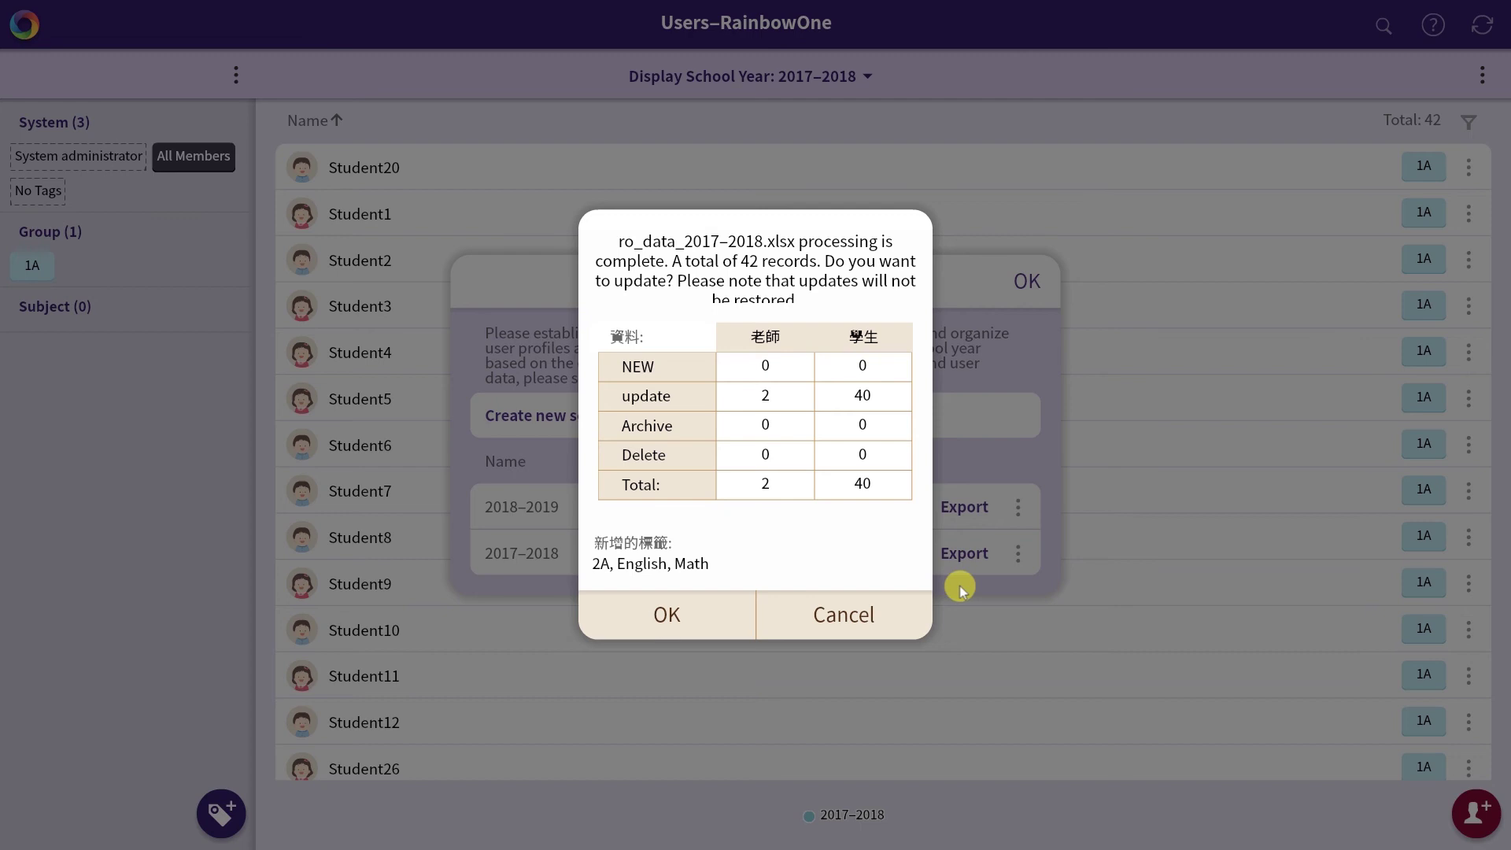
{"action": "left_click", "coordinate": [666, 614]}
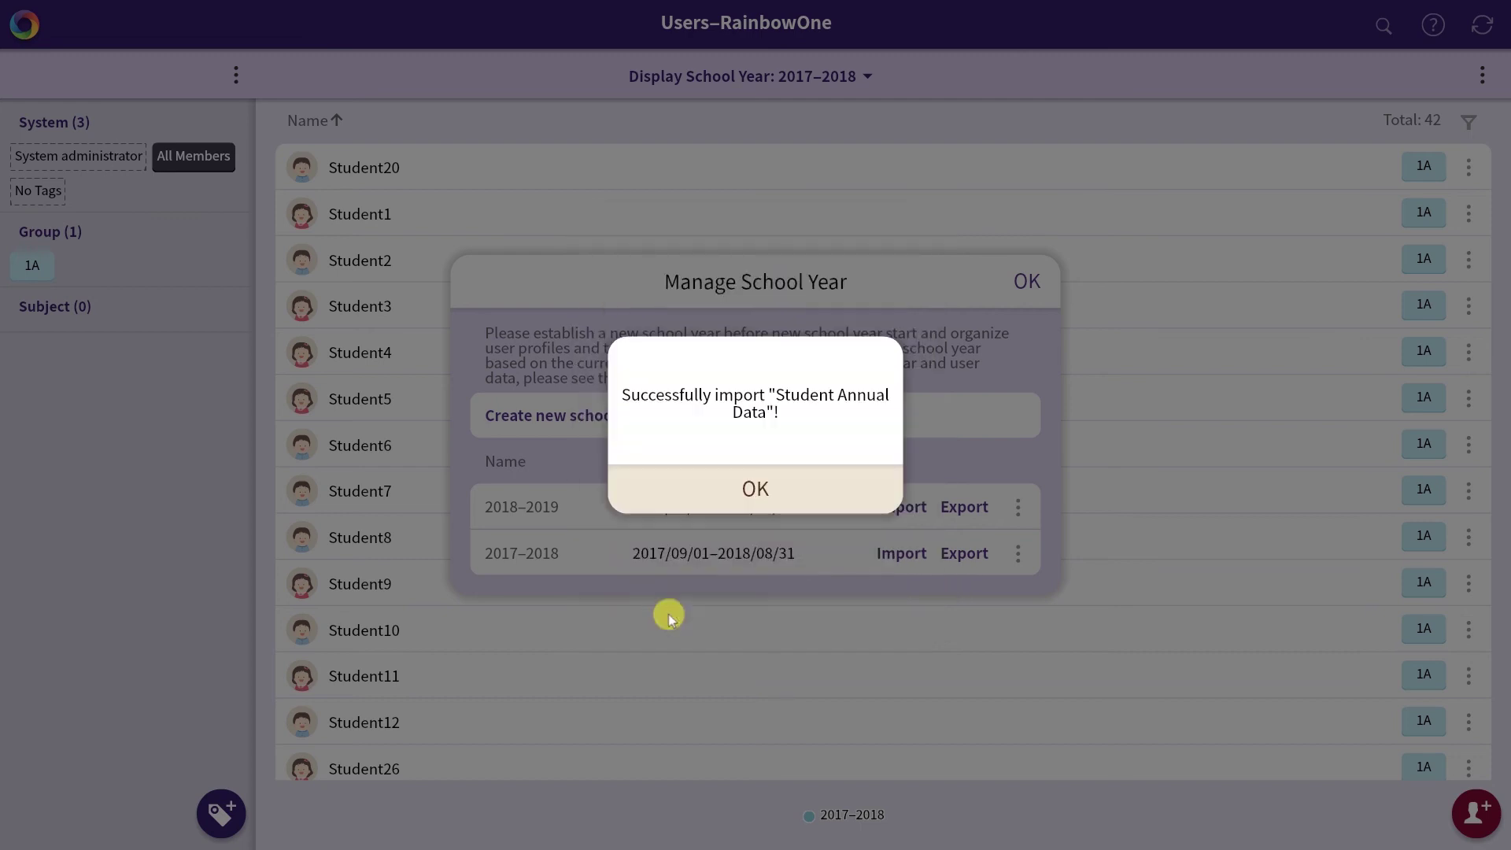
{"action": "left_click", "coordinate": [754, 490]}
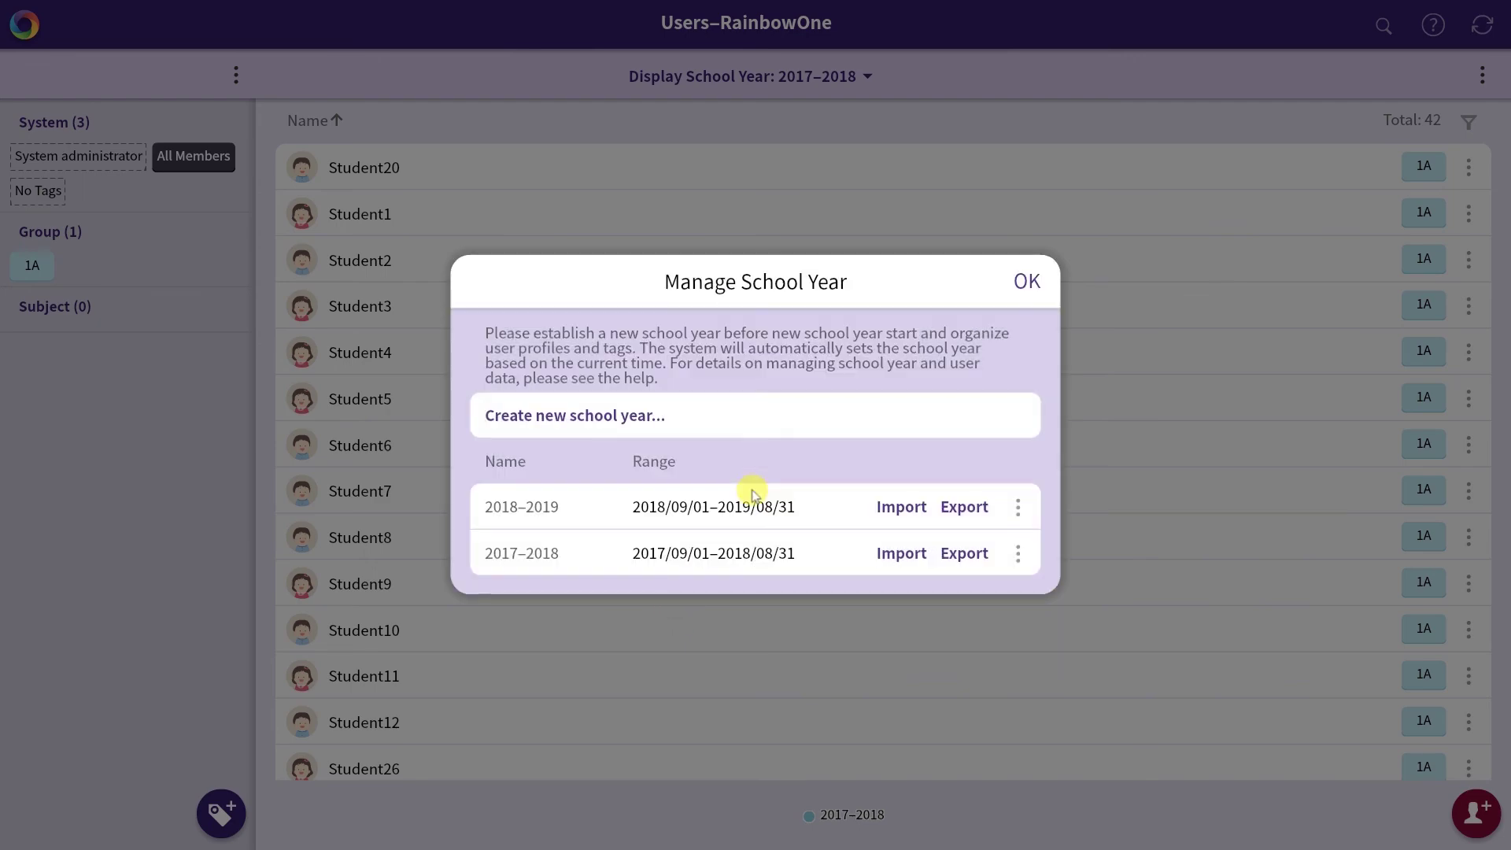
{"action": "left_click", "coordinate": [1028, 283]}
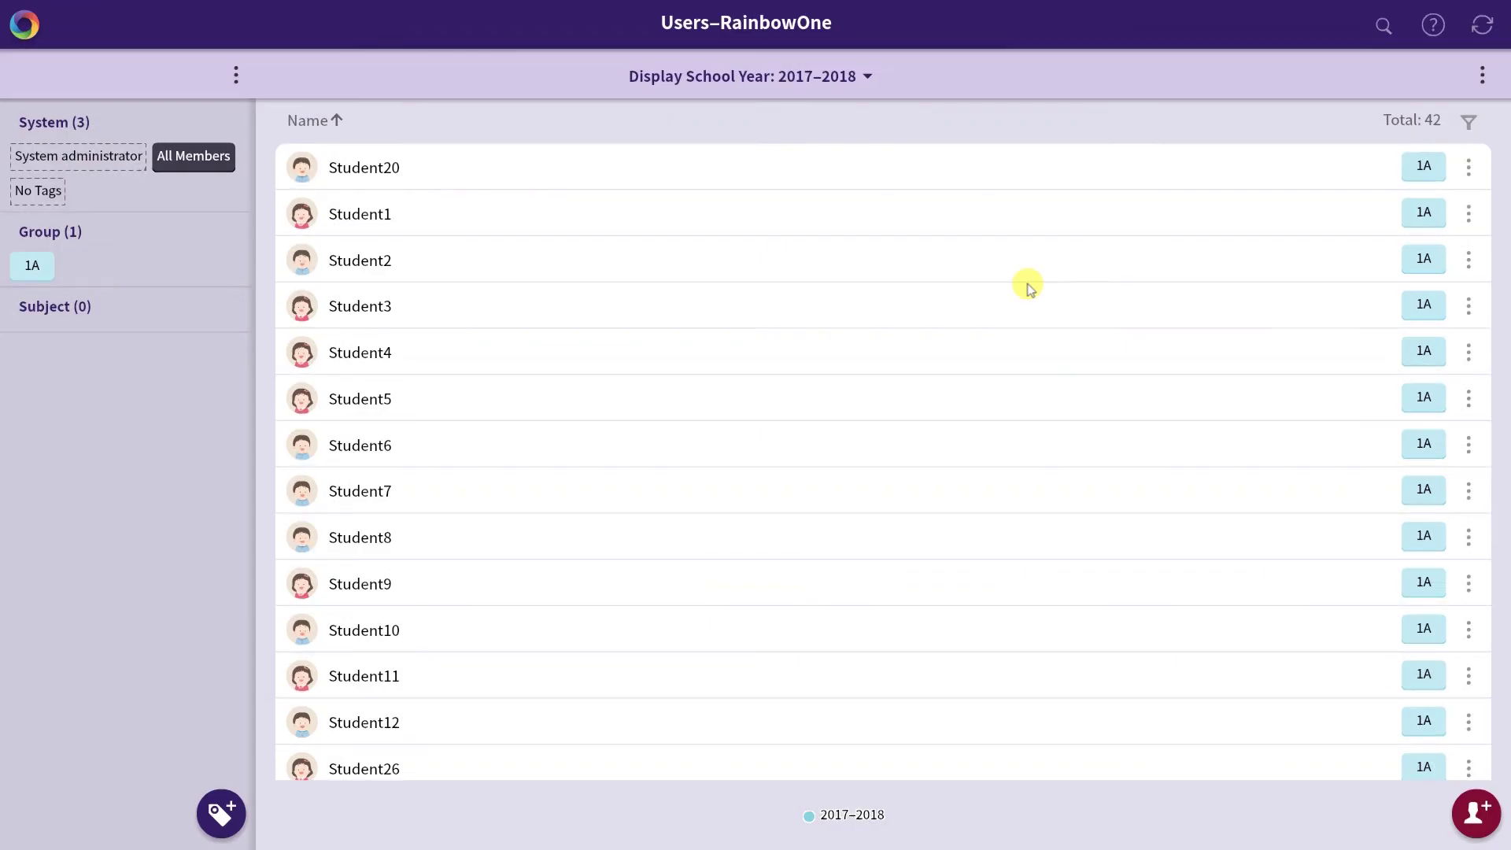
{"action": "left_click", "coordinate": [801, 74]}
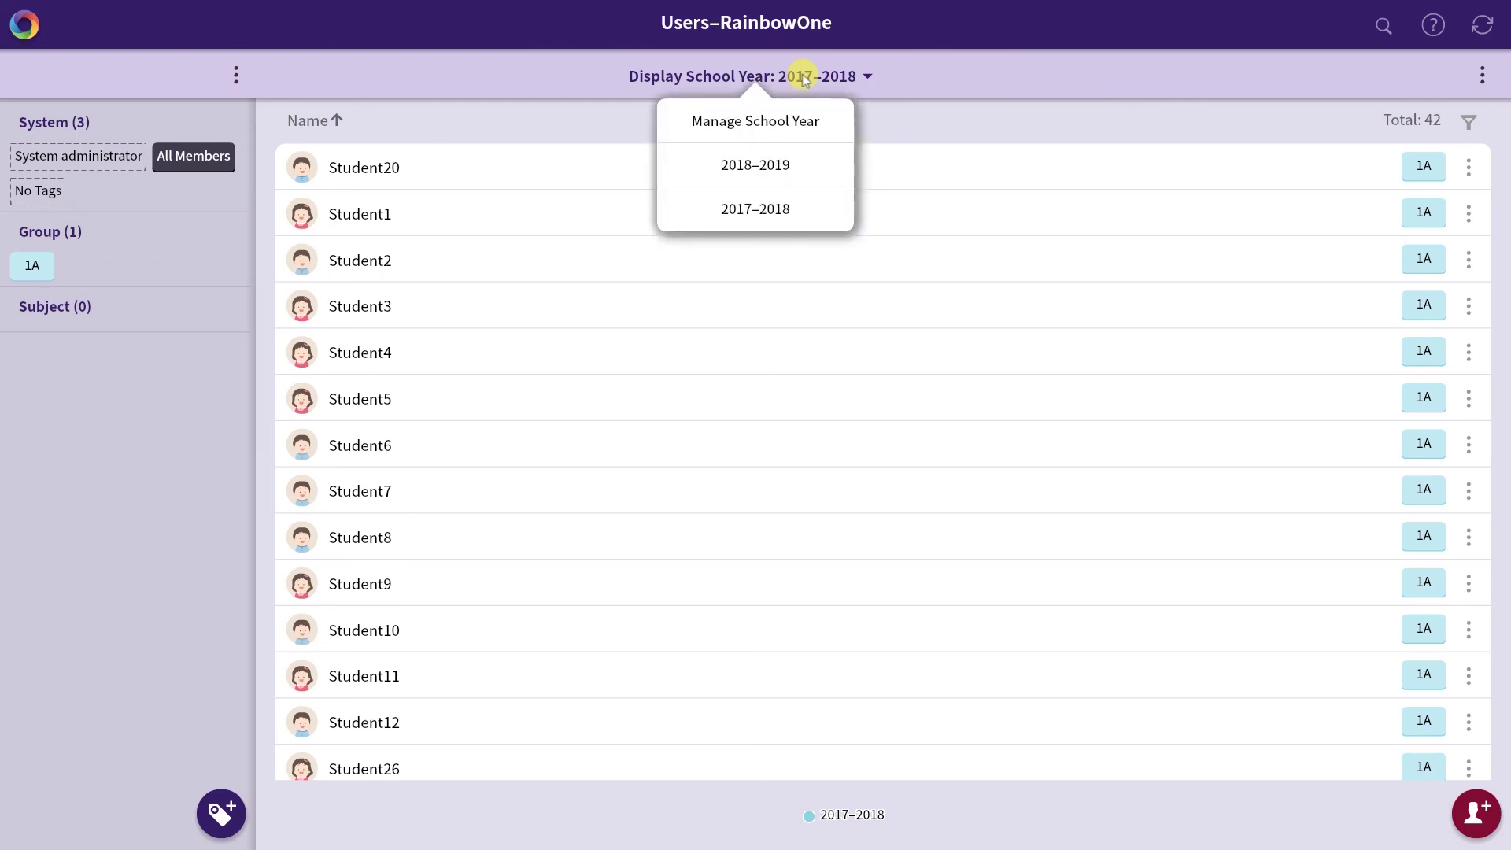
{"action": "left_click", "coordinate": [758, 167]}
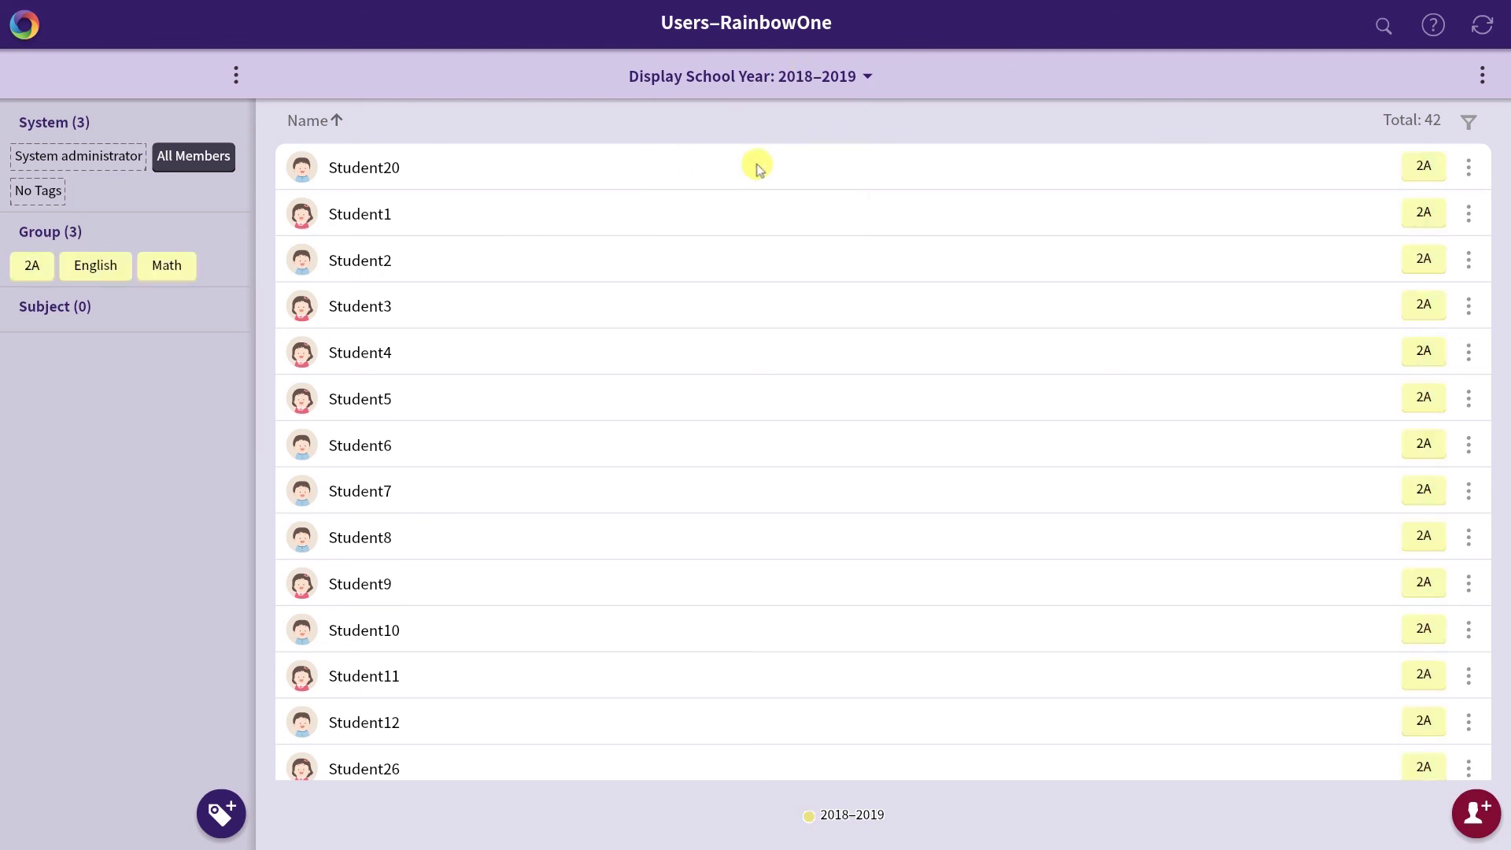